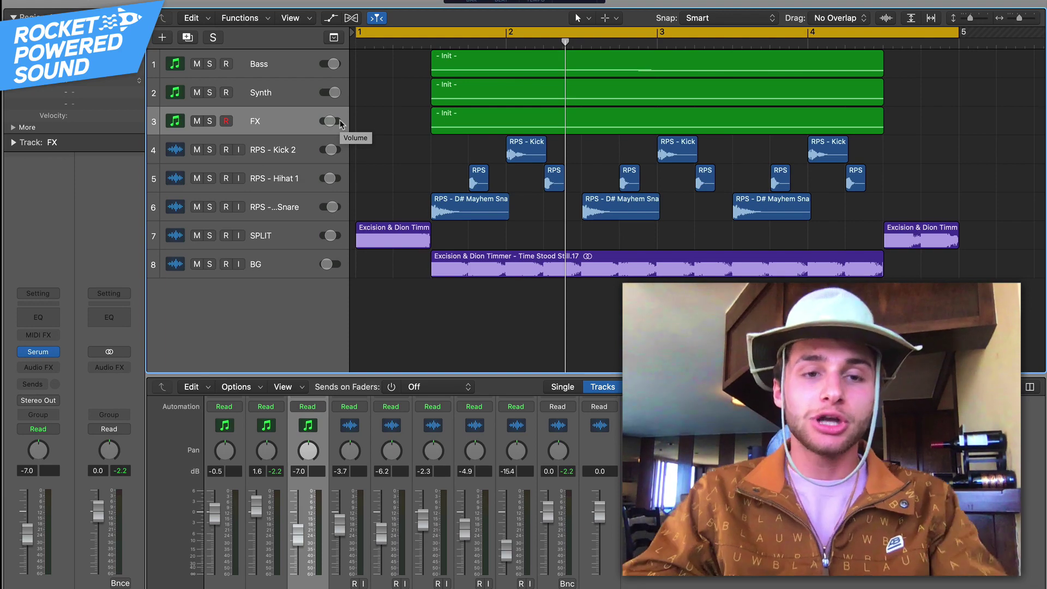
Step: Solo the Bass, Synth and FX tracks and listen to them with the cycle starting at the beginning of their regions
left_click(257, 66)
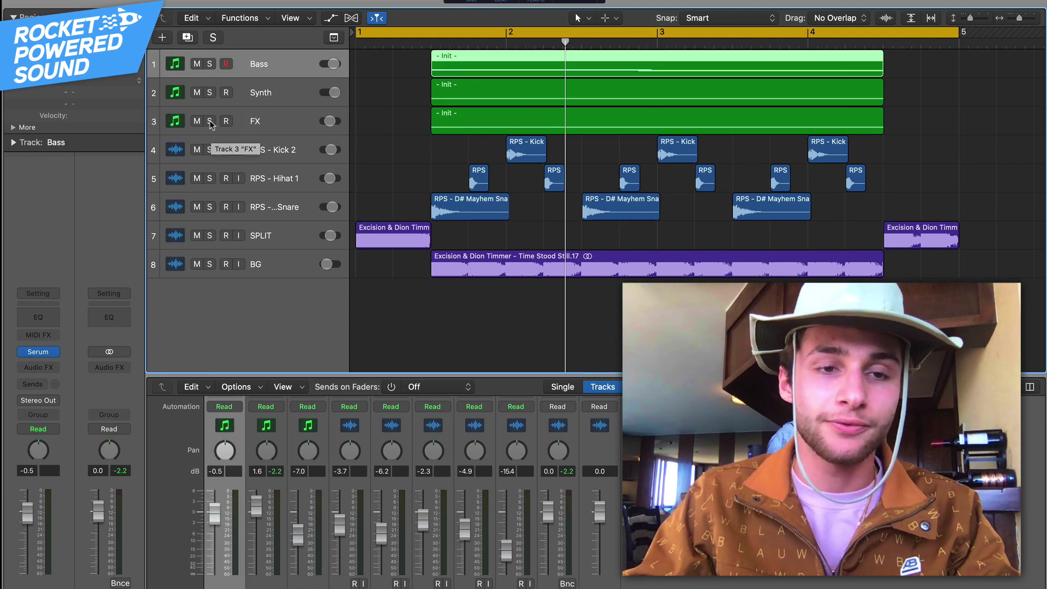
left_click_drag(210, 121, 210, 65)
left_click(277, 91)
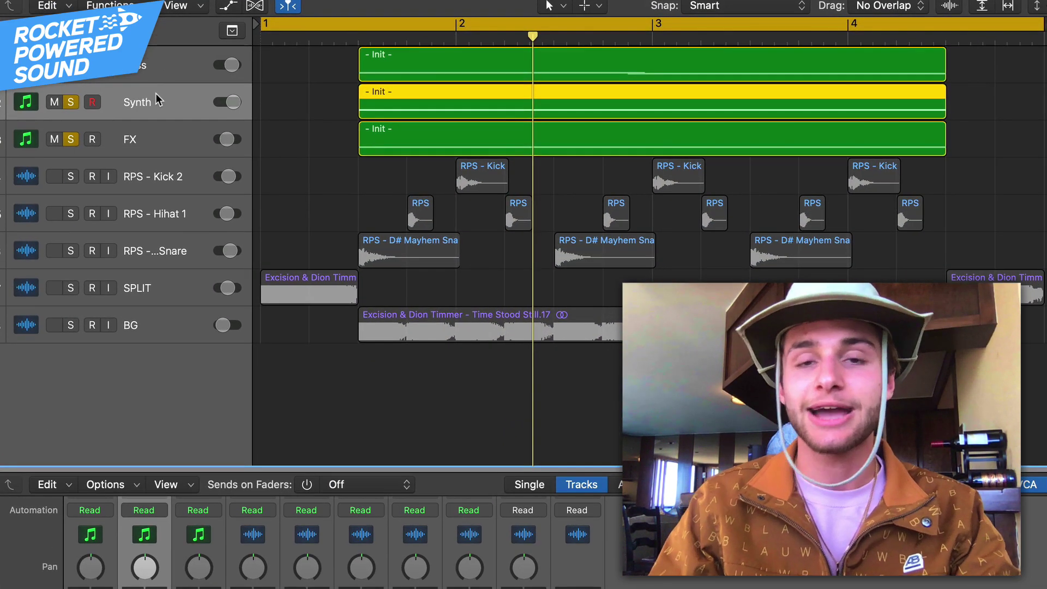
left_click(150, 143)
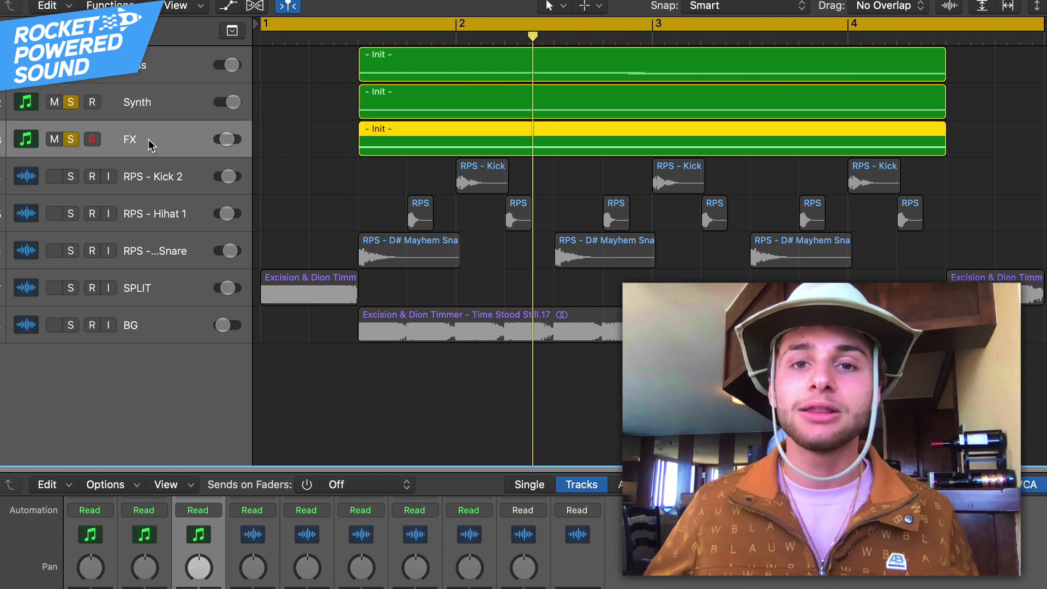
left_click_drag(261, 24, 353, 52)
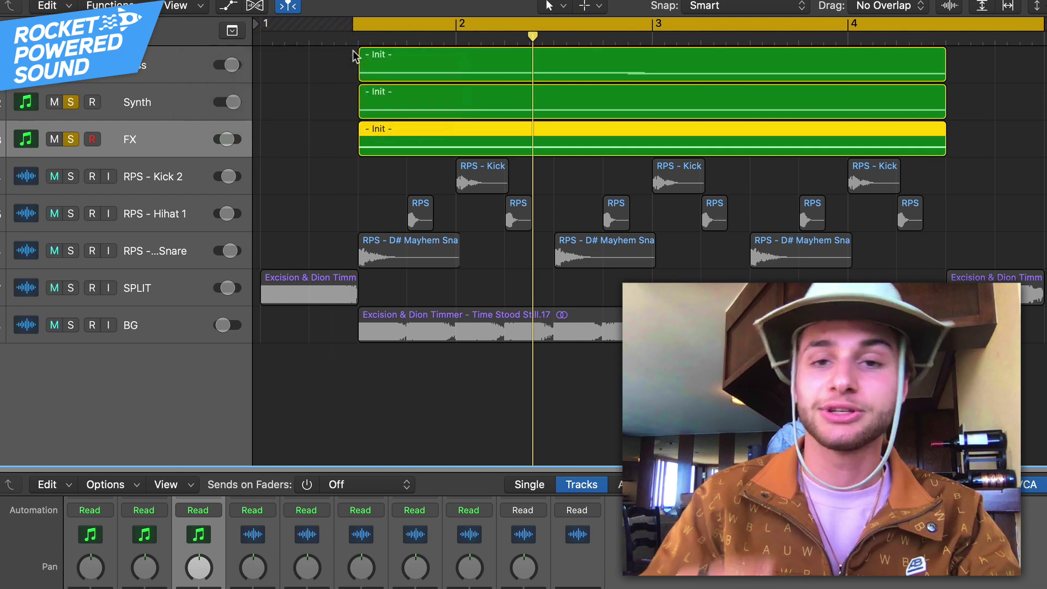
key("r")
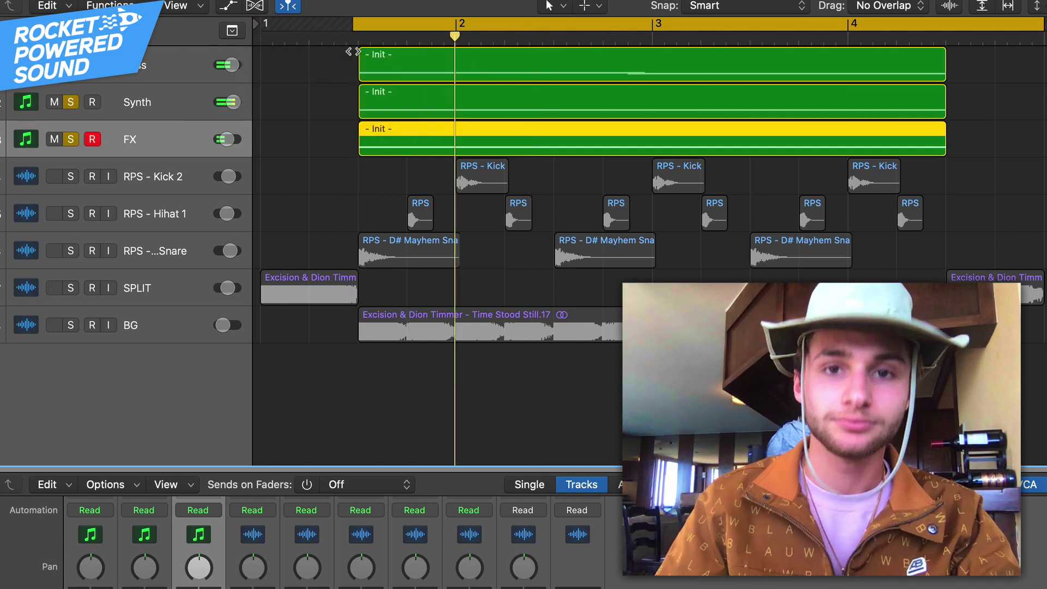
key("space")
Step: Unsolo the three tracks, extend the cycle range back to bar 1 and select the Synth track
left_click_drag(169, 140, 137, 143)
left_click(71, 139)
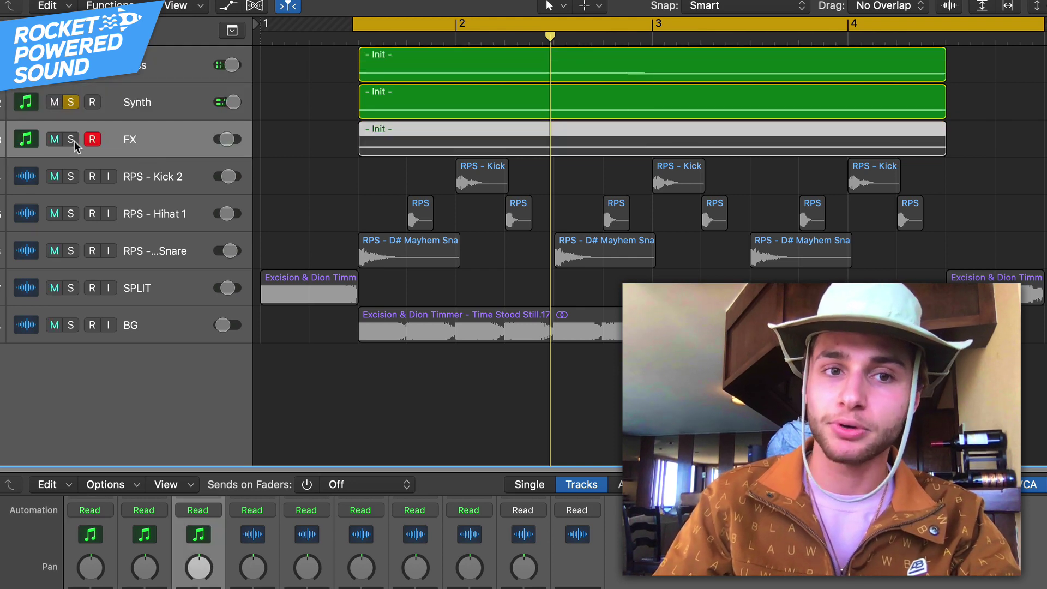
left_click(138, 98)
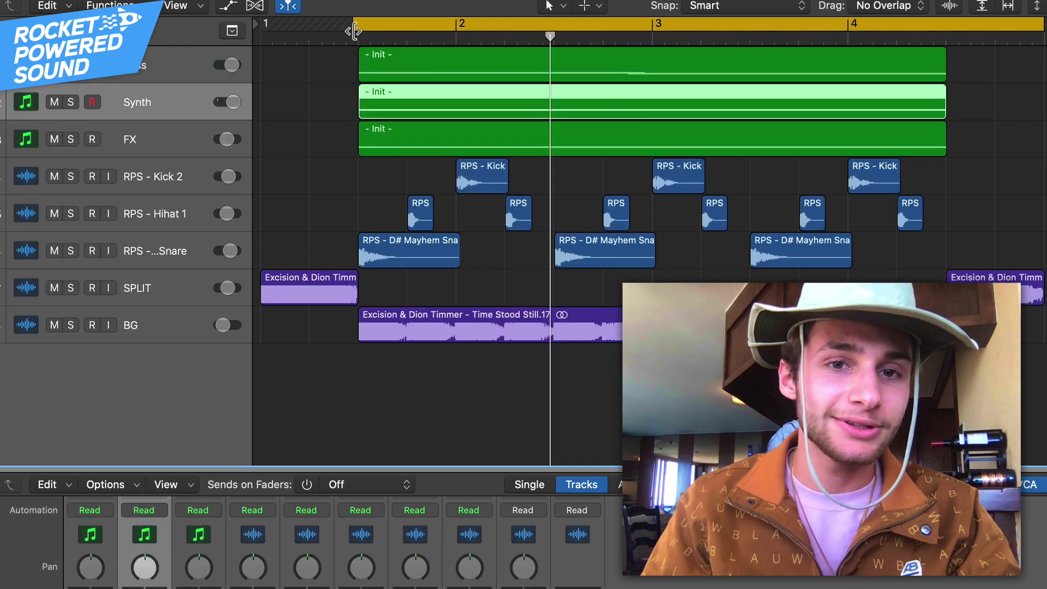
mouse_move(355, 23)
left_mouse_down()
mouse_move(256, 25)
mouse_move(349, 32)
left_mouse_up()
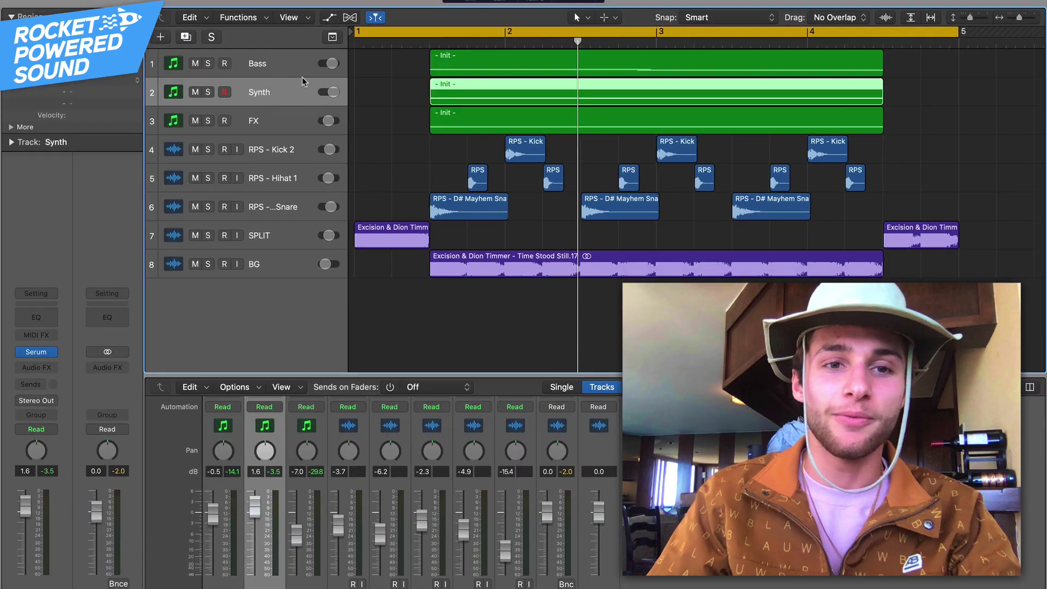
Step: Duplicate the Synth track with its settings and show the Musical Typing keyboard
key("super+d")
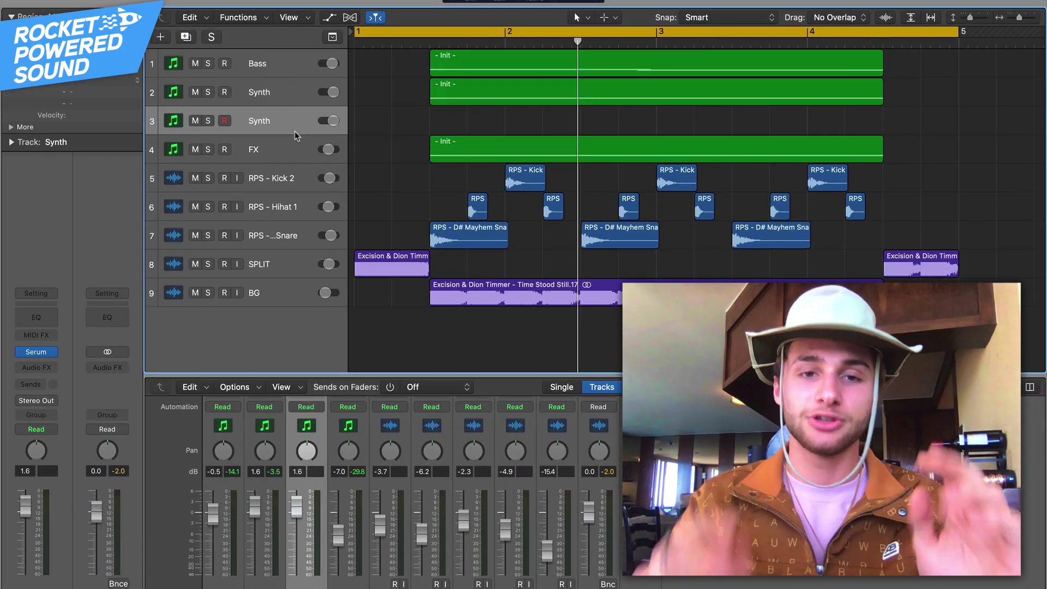
key("super+k")
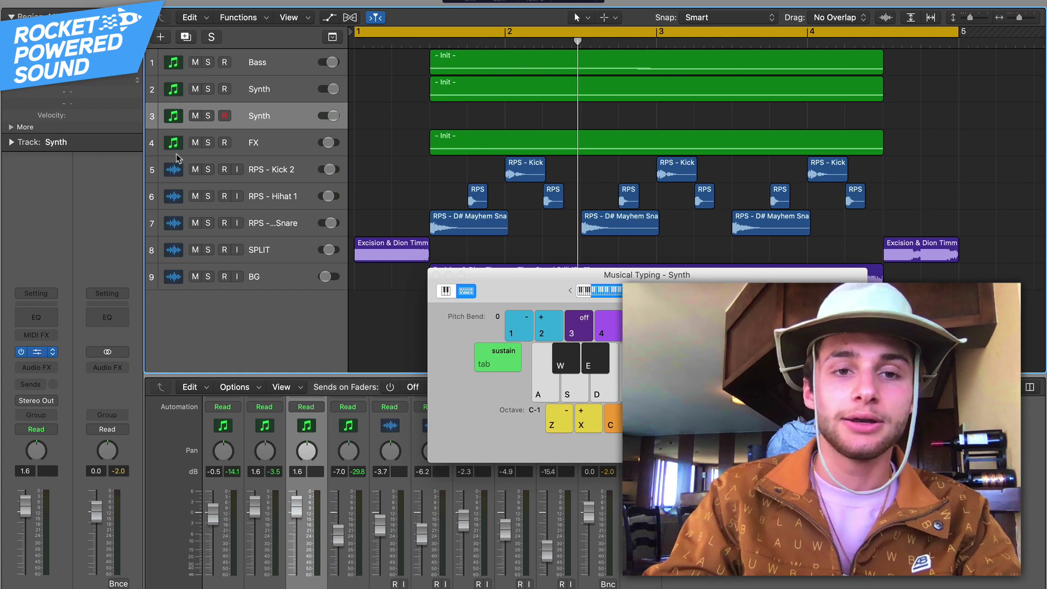
Step: Open Serum on the duplicated Synth track and reset it to the Init preset
left_click(36, 351)
left_click_drag(612, 5, 576, 3)
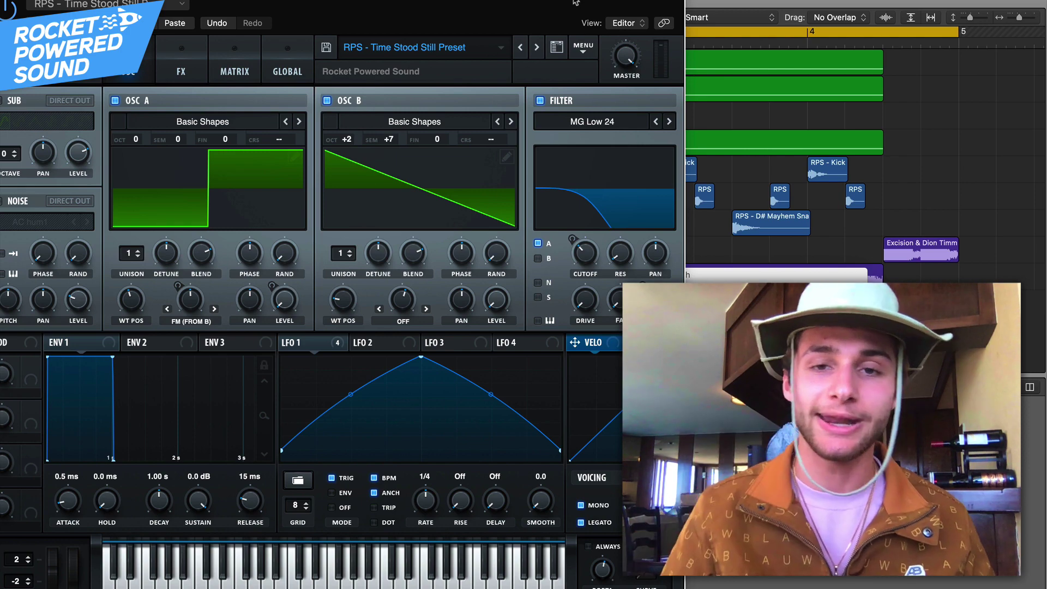
left_click_drag(576, 3, 586, 0)
left_click(593, 37)
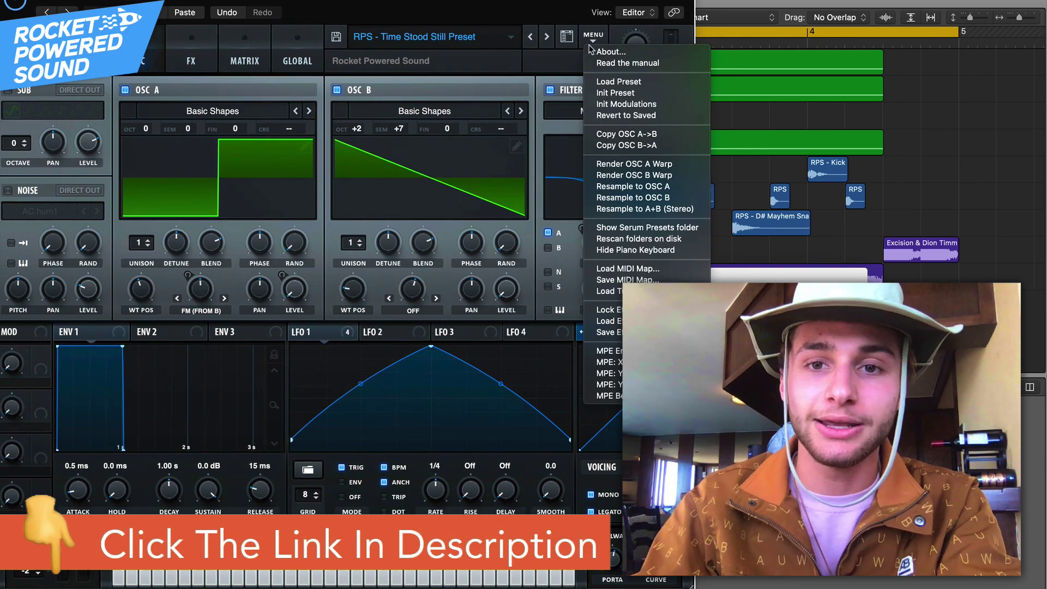
left_click(621, 94)
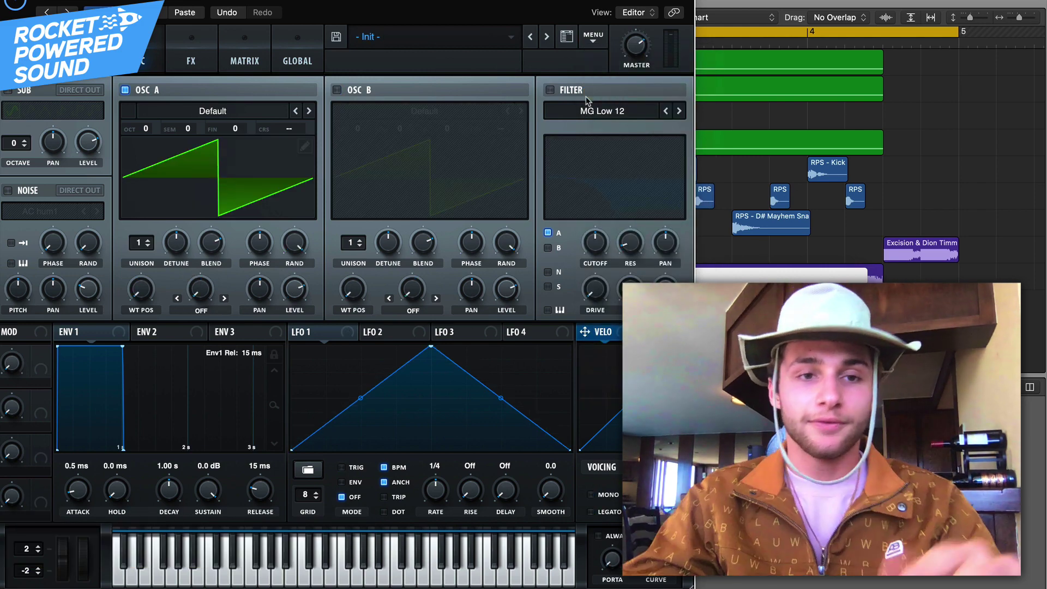
Step: Load the Analog wavetable Basic Shapes into OSC A and move its wavetable position to the square wave
left_click(273, 110)
mouse_move(306, 121)
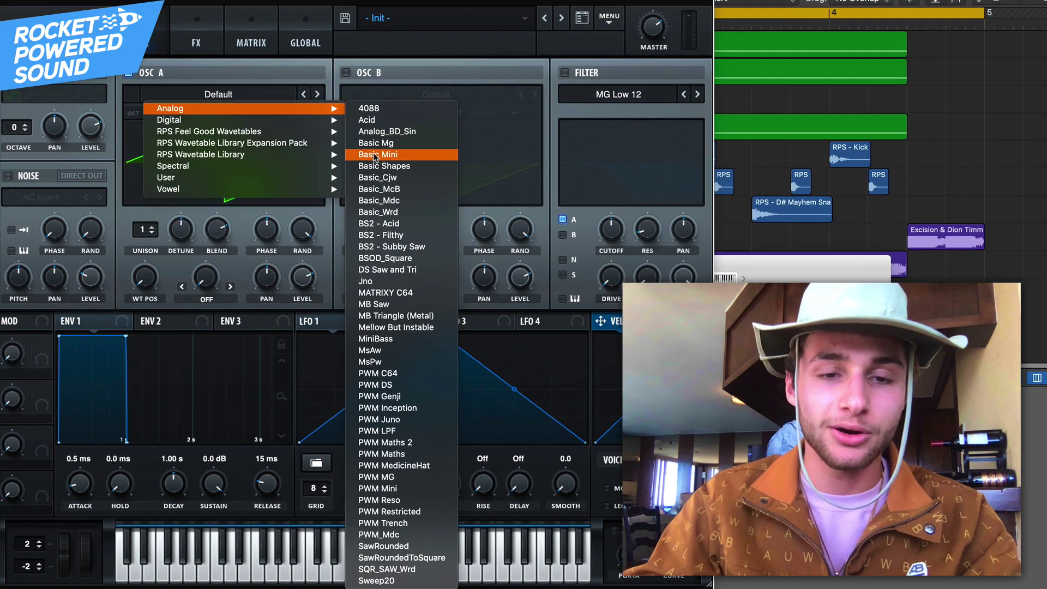
left_click(376, 166)
left_click_drag(143, 279, 154, 231)
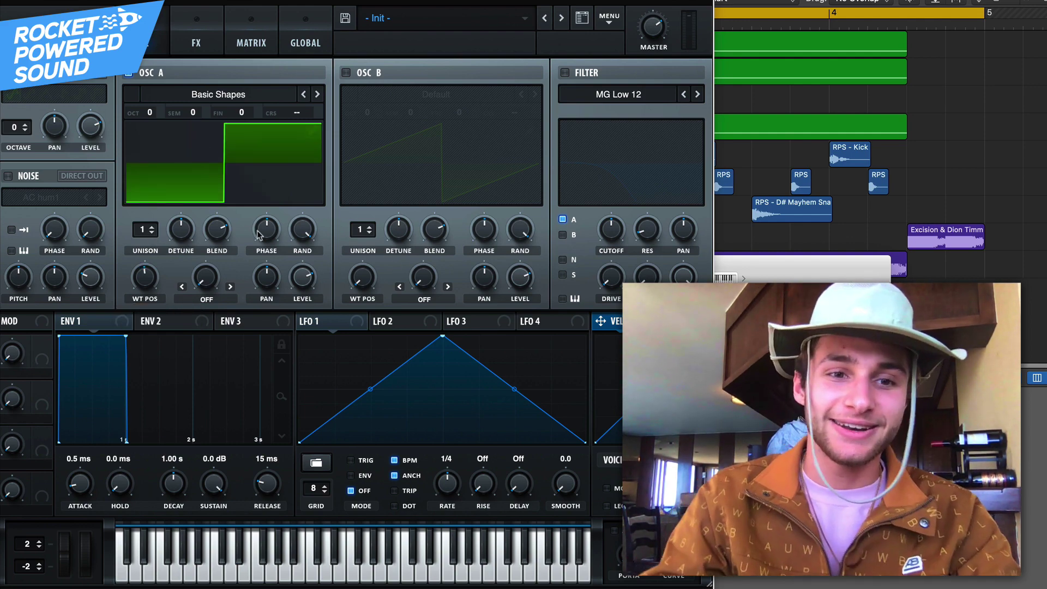
Step: Enable OSC B with its level turned fully down and set OSC A's warp mode to FM (From B)
left_click(365, 74)
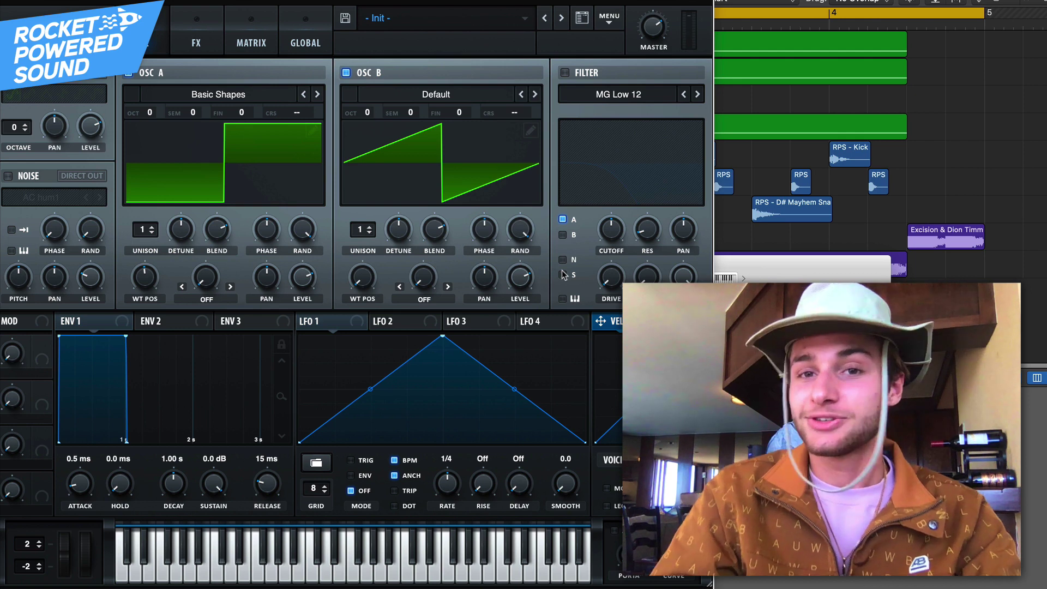
left_click_drag(518, 276, 510, 284)
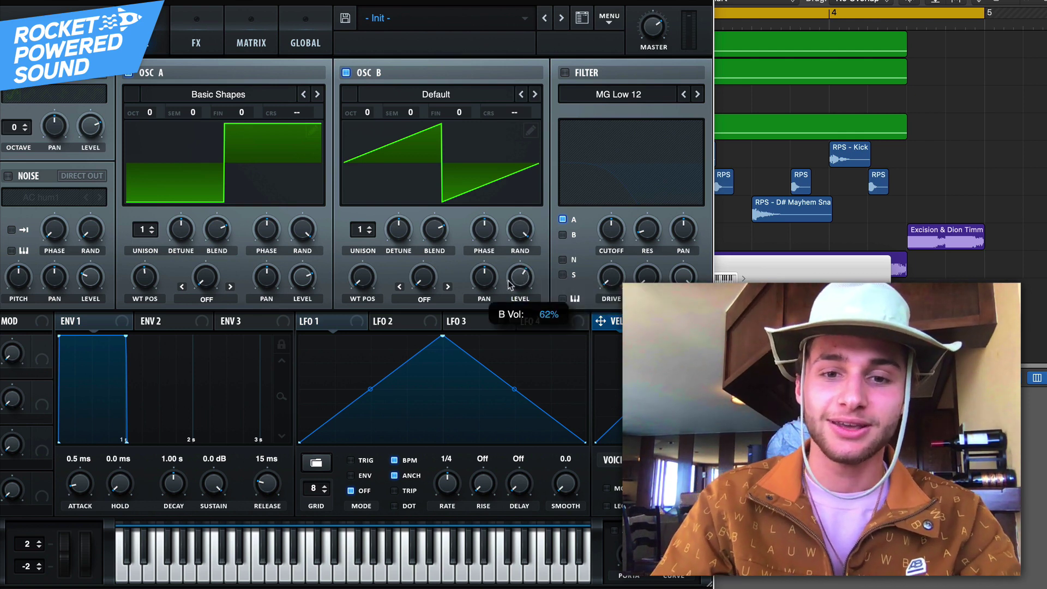
left_click(219, 302)
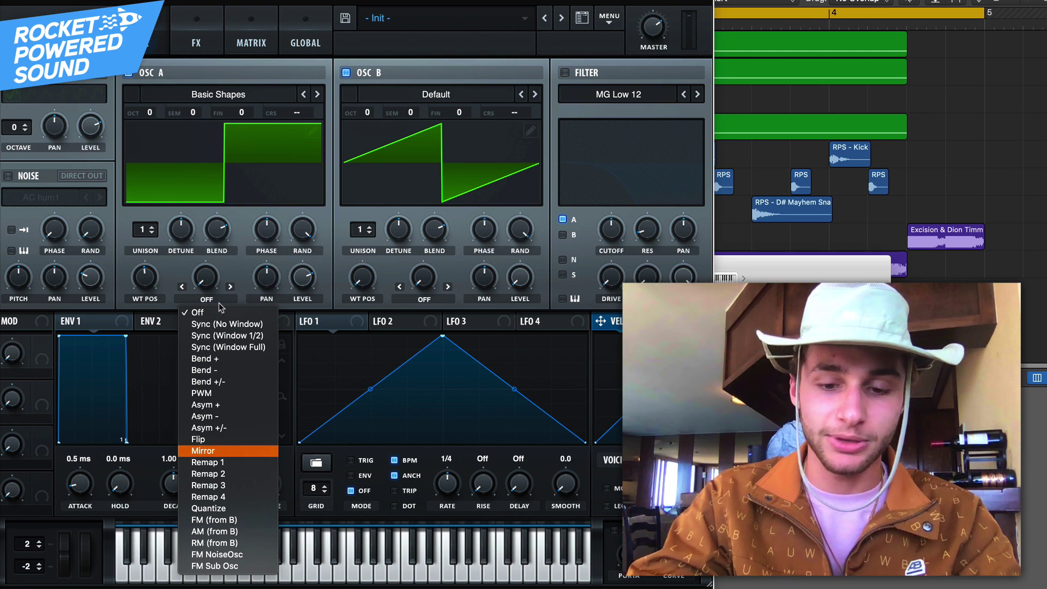
left_click(214, 520)
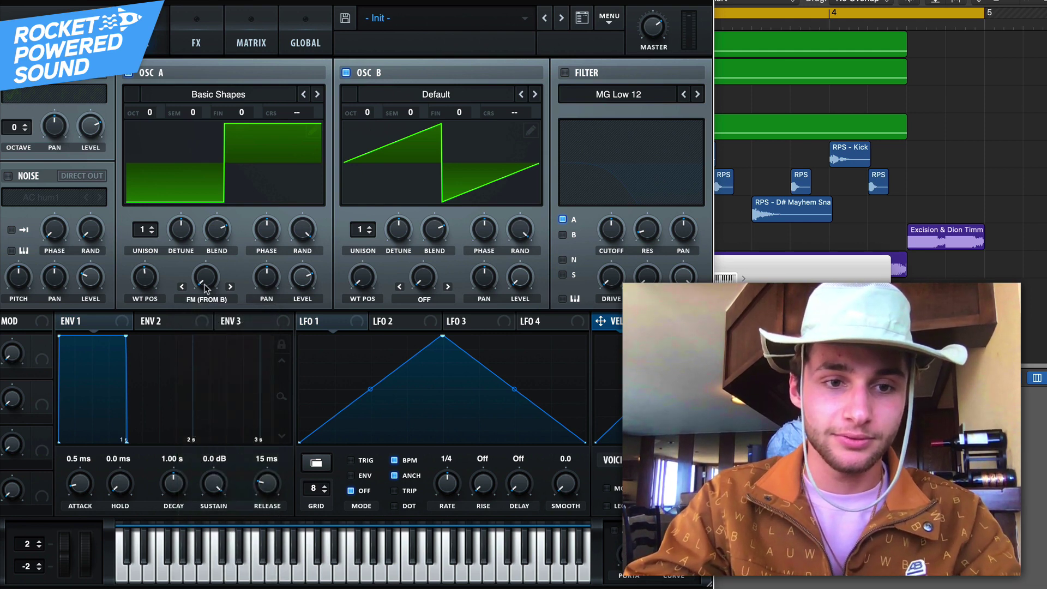
left_click_drag(205, 276, 215, 224)
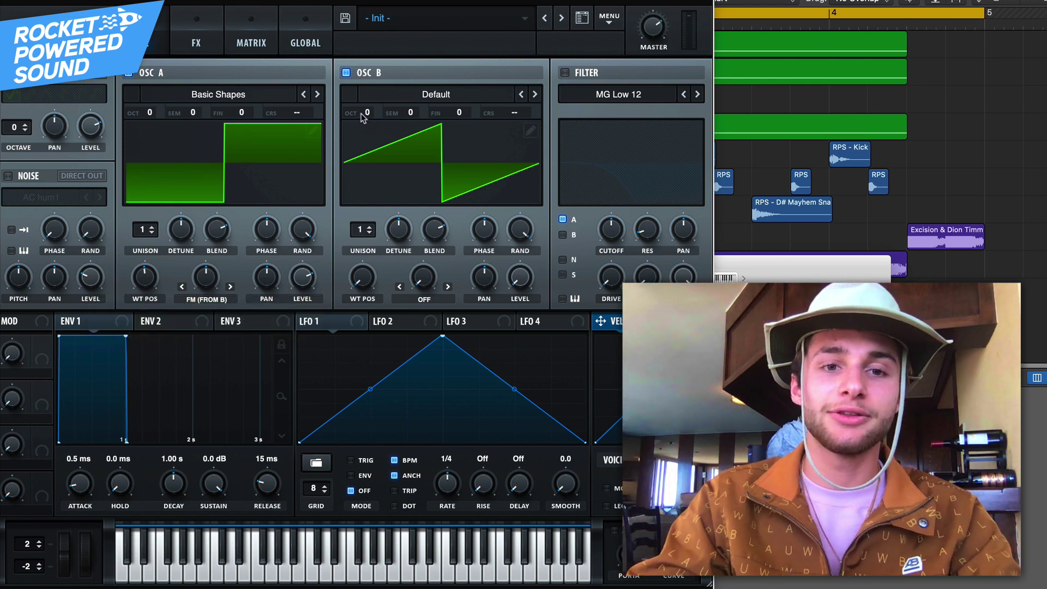
Step: Raise OSC B's octave to +2
mouse_move(361, 114)
left_mouse_down()
mouse_move(380, 99)
mouse_move(372, 120)
left_mouse_up()
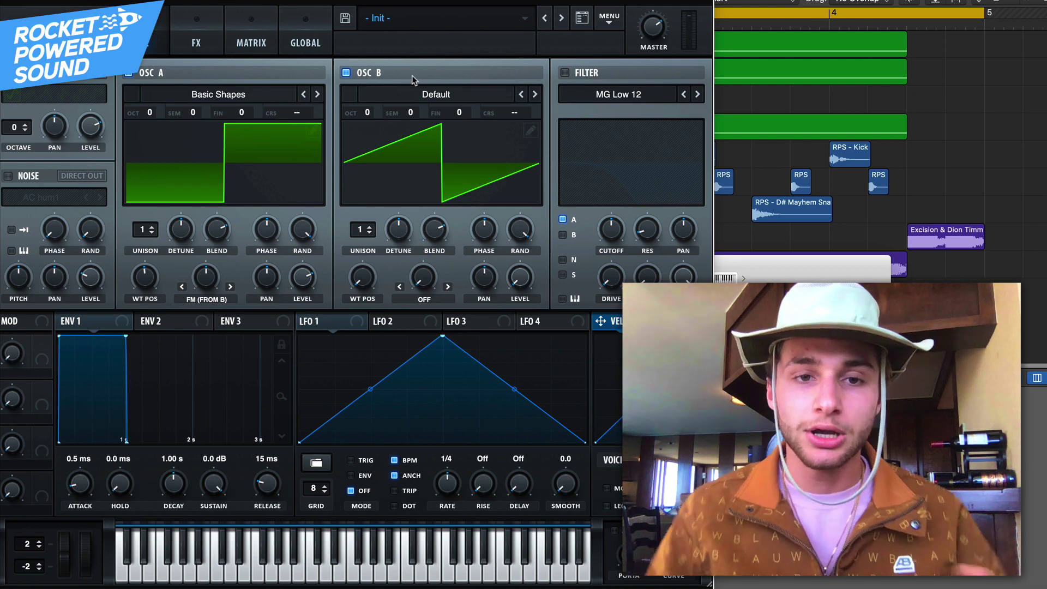
mouse_move(367, 113)
left_mouse_down()
mouse_move(377, 97)
mouse_move(373, 121)
left_mouse_up()
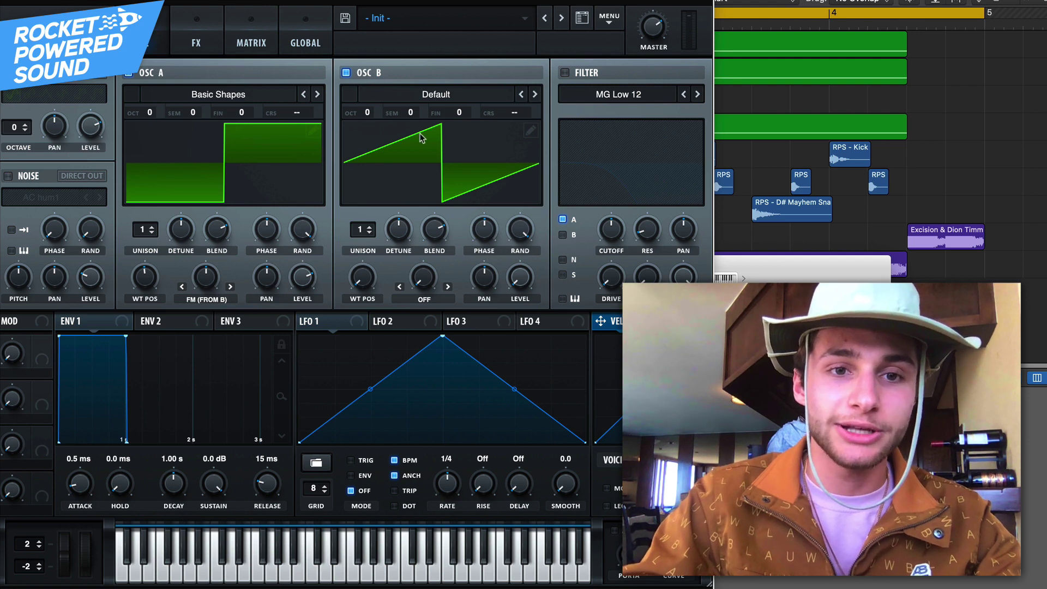
left_click_drag(373, 118, 385, 80)
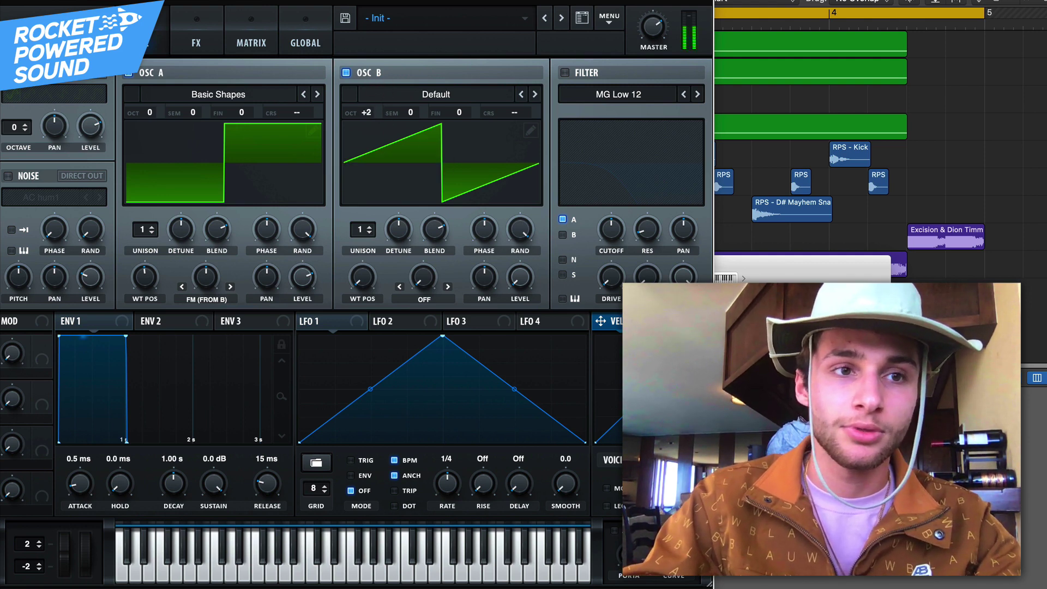
Step: Loop from the BG region's start with BG and the duplicated Synth soloed, and play comparison notes at octave C0
key("super+w")
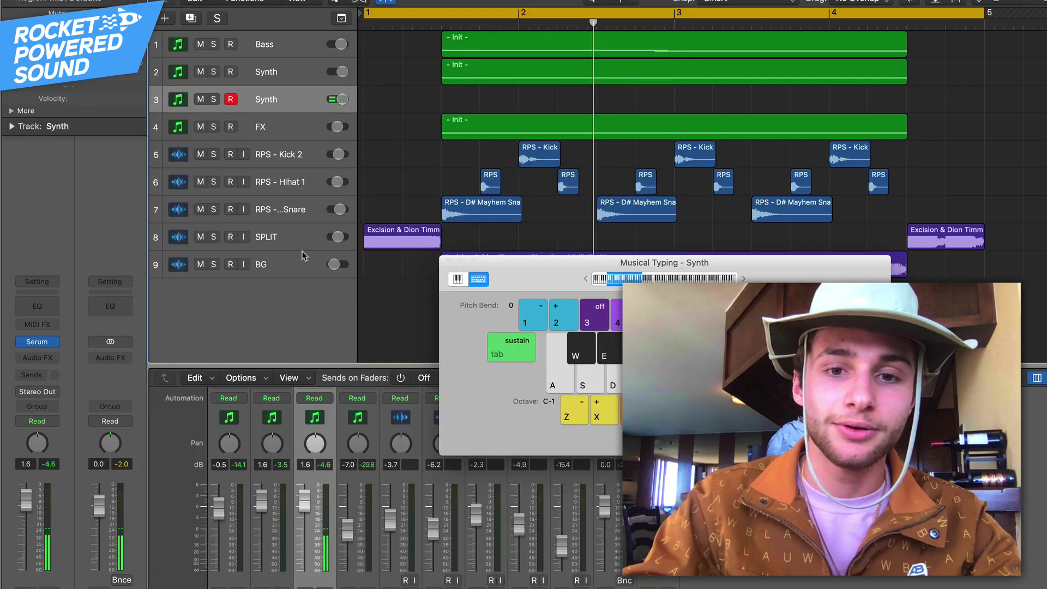
left_click(360, 107)
left_click_drag(366, 13, 441, 21)
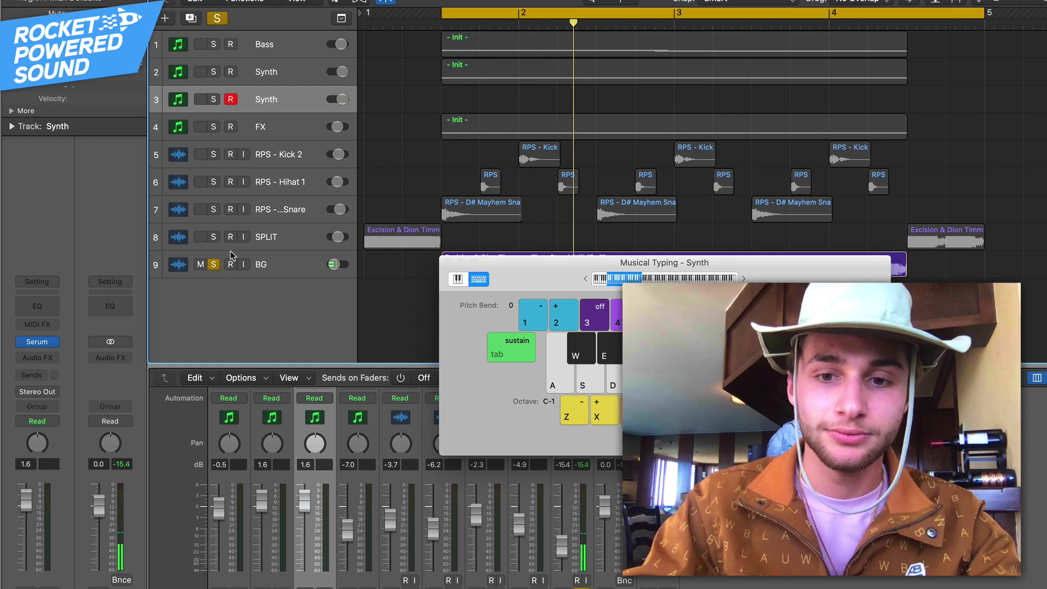
left_click(214, 101)
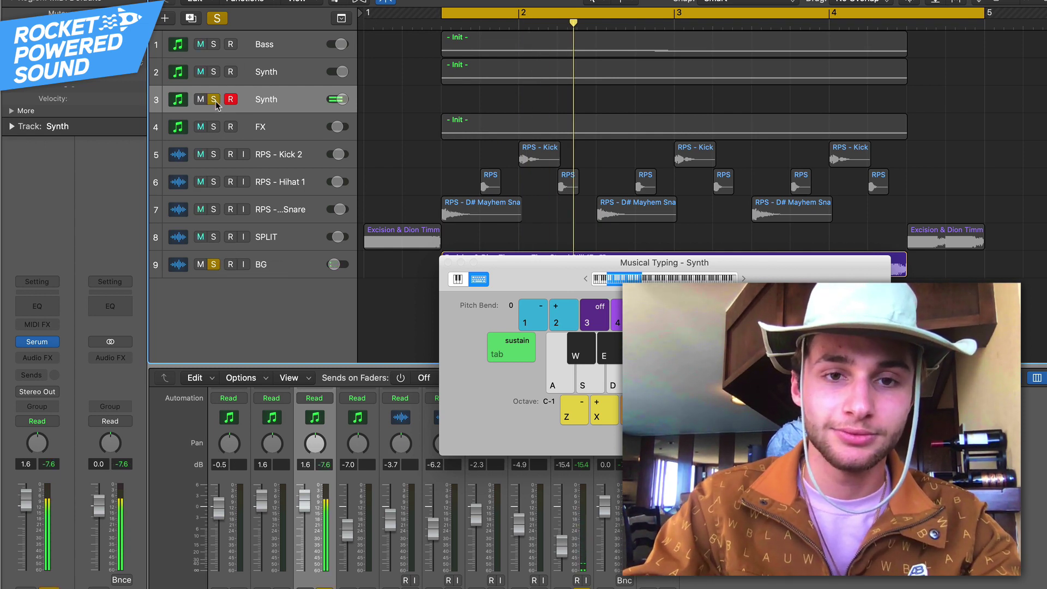
key("x")
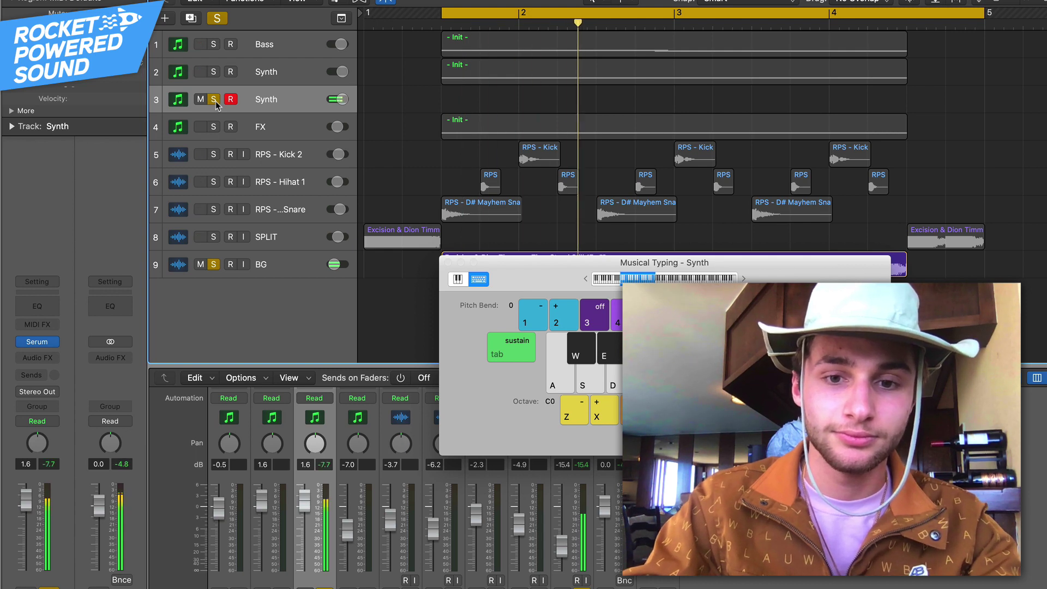
key("w")
key("e")
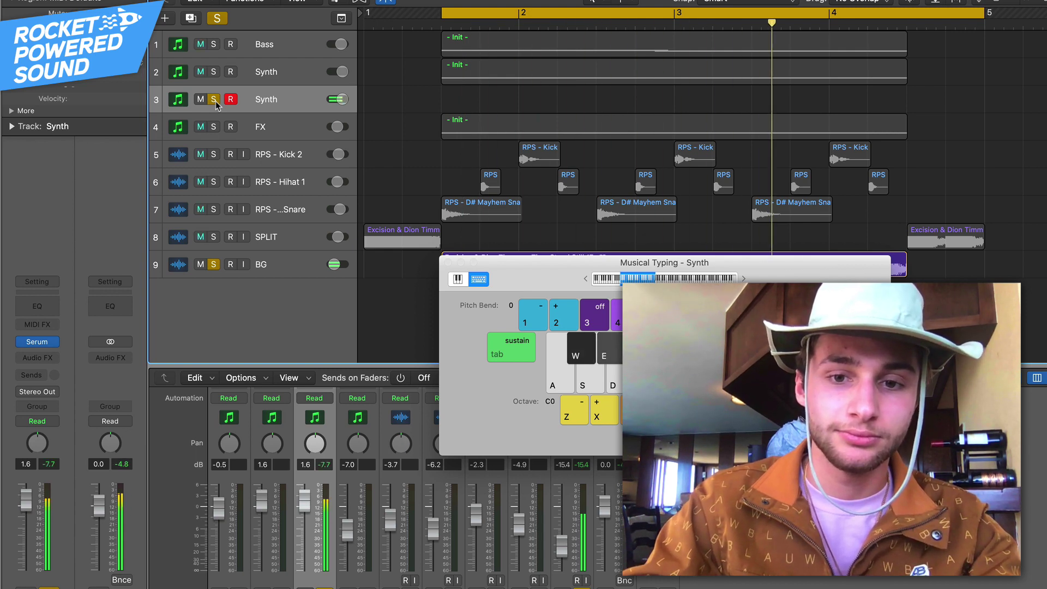
Step: Reopen Serum on the duplicated Synth track and set OSC B's semitones to +7
left_click(37, 342)
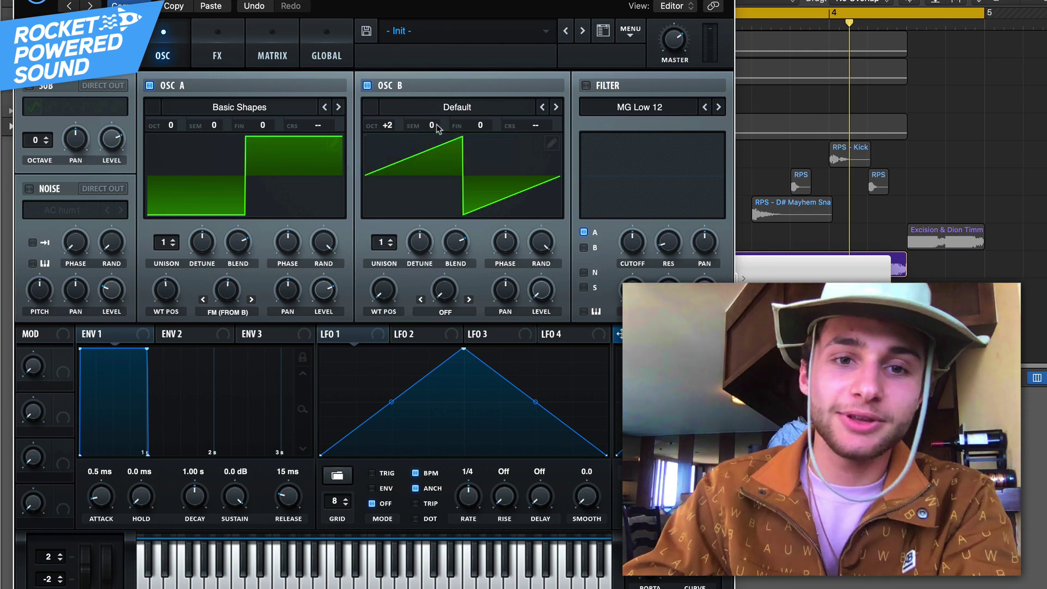
left_click_drag(436, 124, 441, 97)
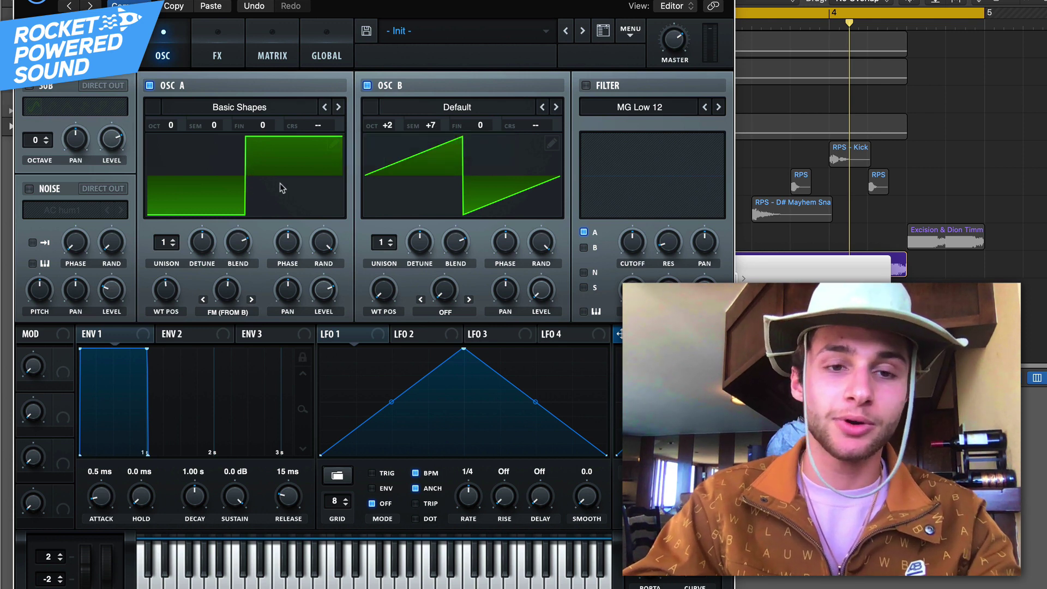
Step: Load the Basic Shapes wavetable into OSC B and move its position to the saw wave, keeping the semitones at +7
left_click(489, 106)
mouse_move(491, 116)
left_click(622, 173)
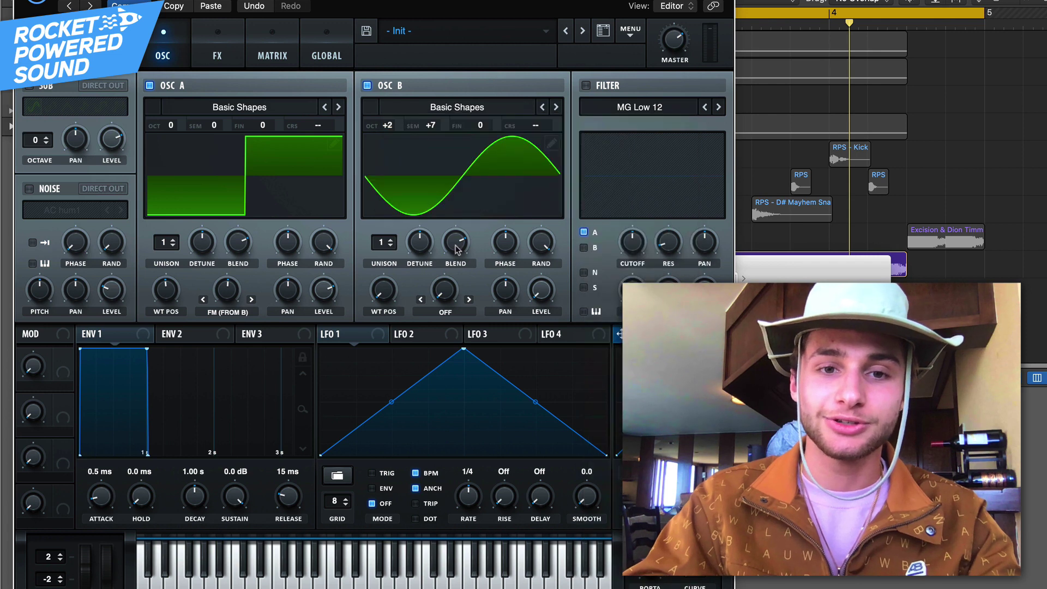
left_click_drag(384, 291, 384, 279)
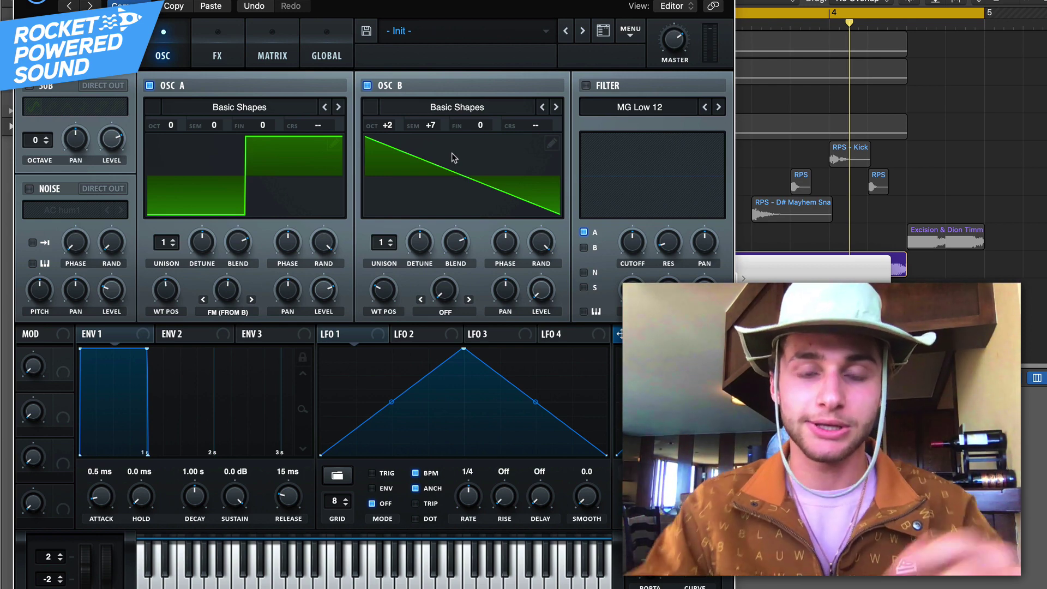
left_click_drag(434, 125, 452, 138)
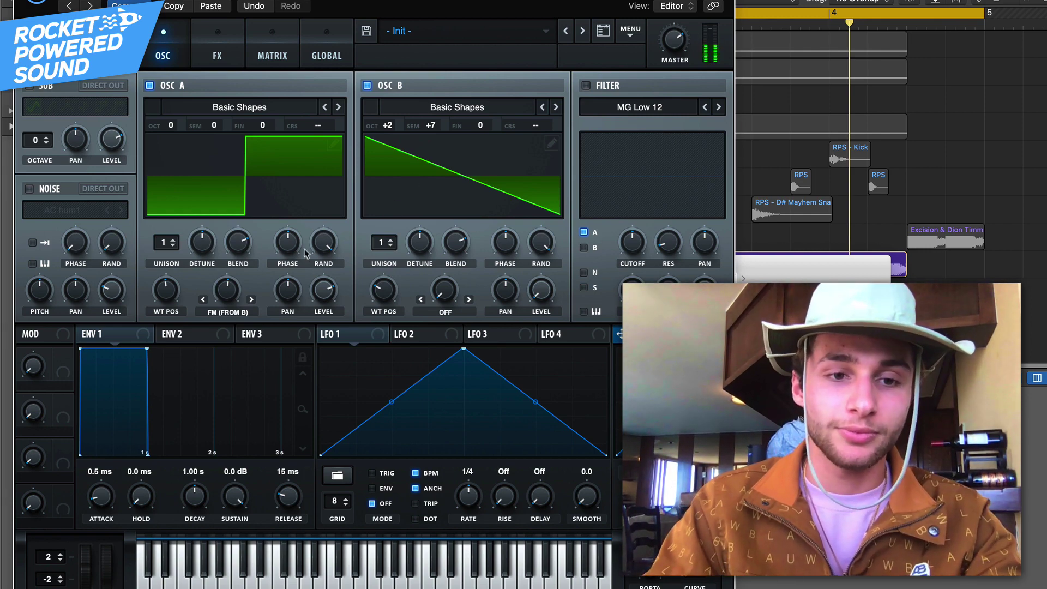
Step: Assign LFO 1 to modulate OSC A's FM (From B) warp amount
left_click_drag(325, 334, 228, 288)
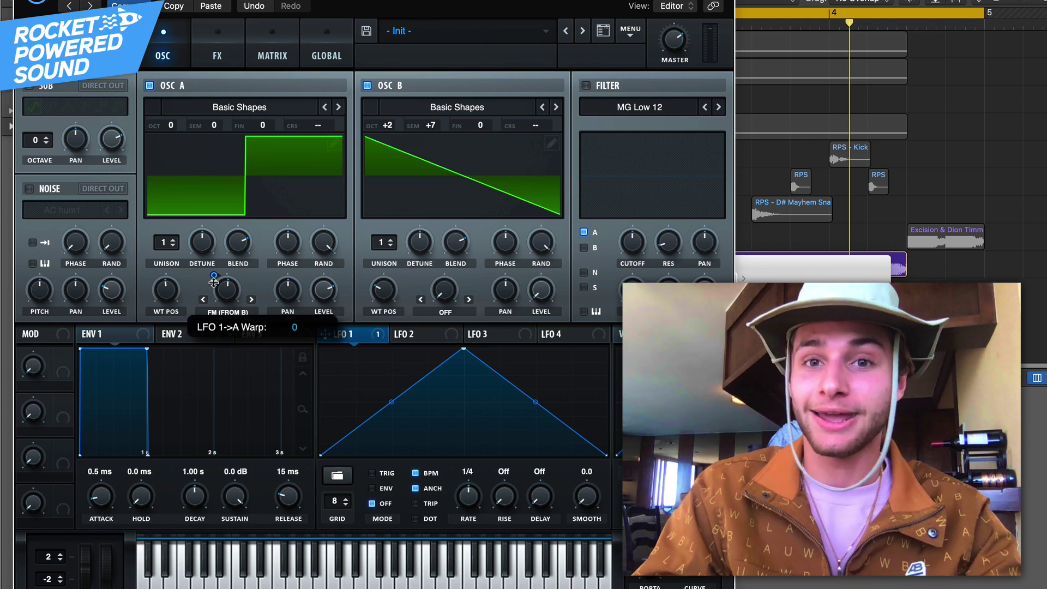
left_click_drag(214, 282, 214, 282)
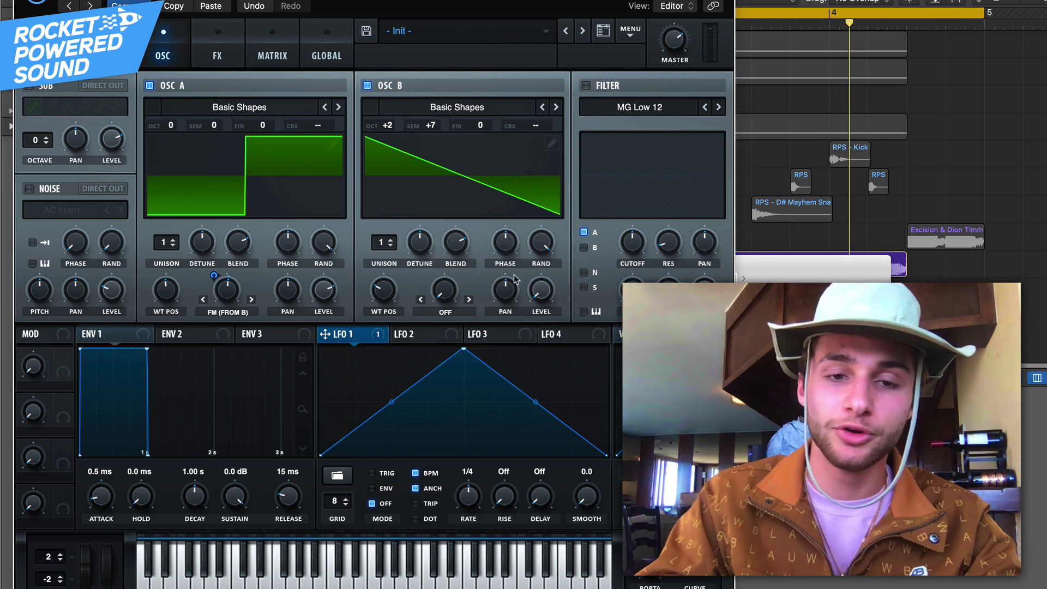
Step: Enable the filter with the MG Low 24 type and lower its cutoff
left_click(599, 87)
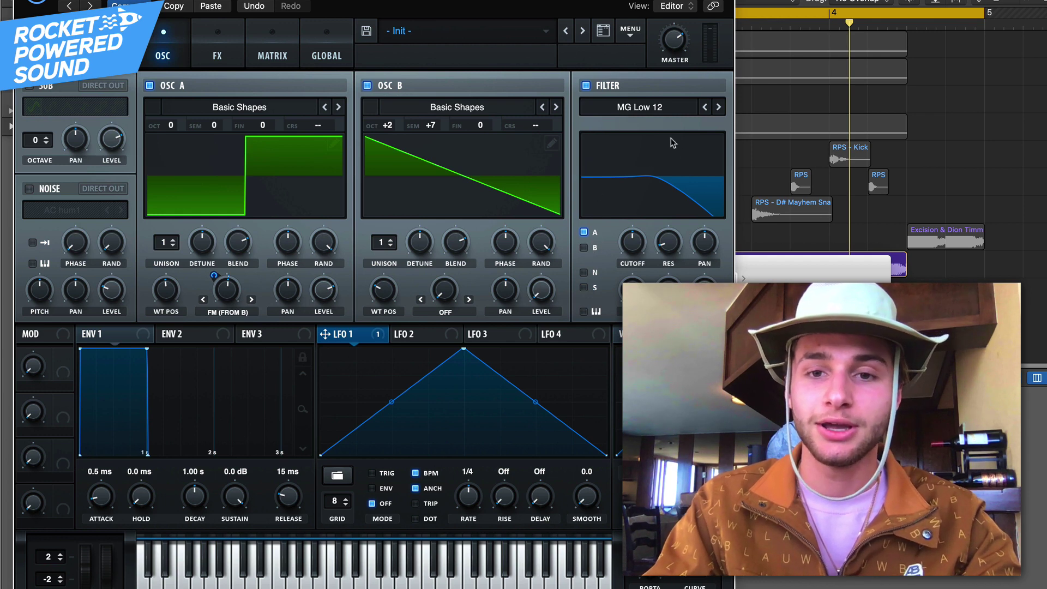
left_click(719, 106)
left_click(719, 107)
left_click(720, 107)
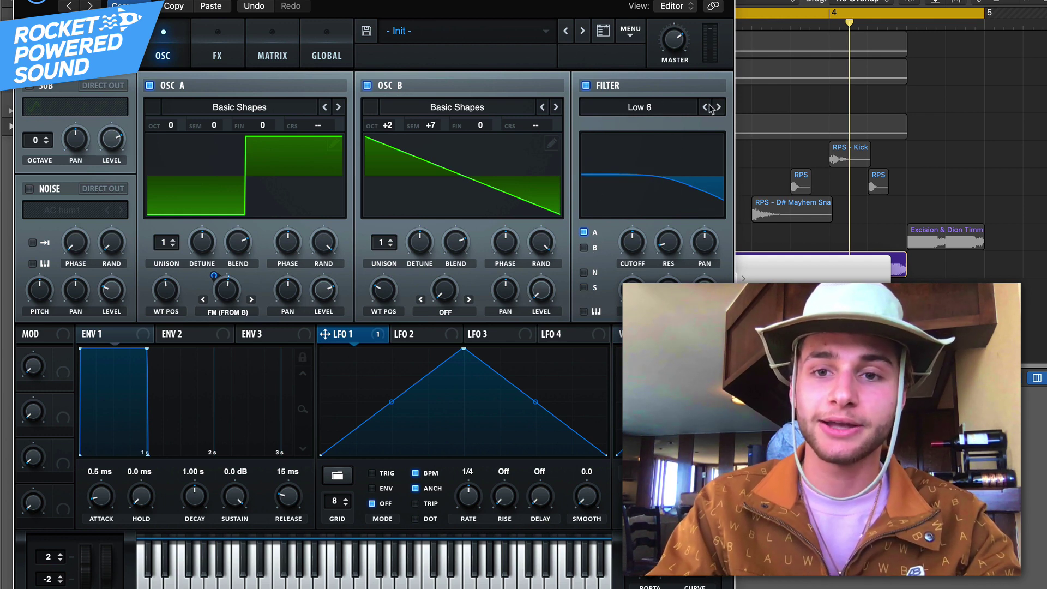
left_click(707, 108)
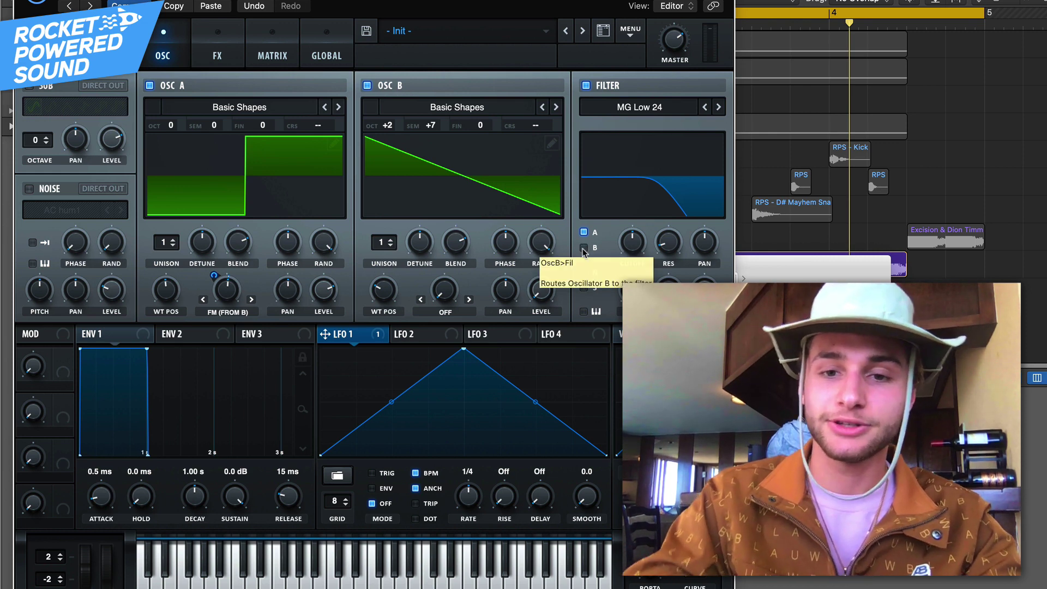
mouse_move(635, 248)
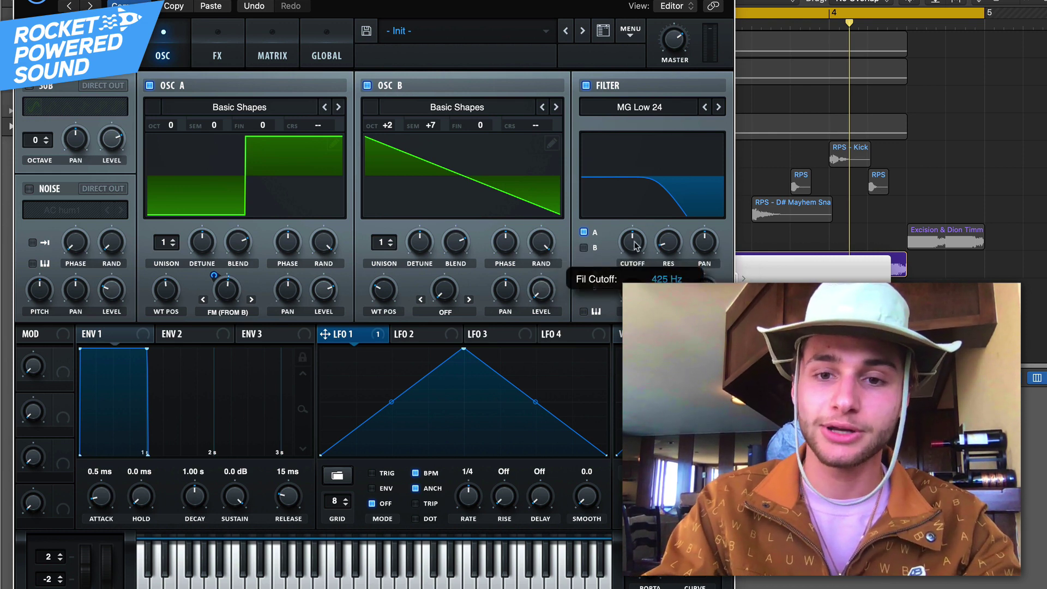
left_click_drag(635, 248, 634, 272)
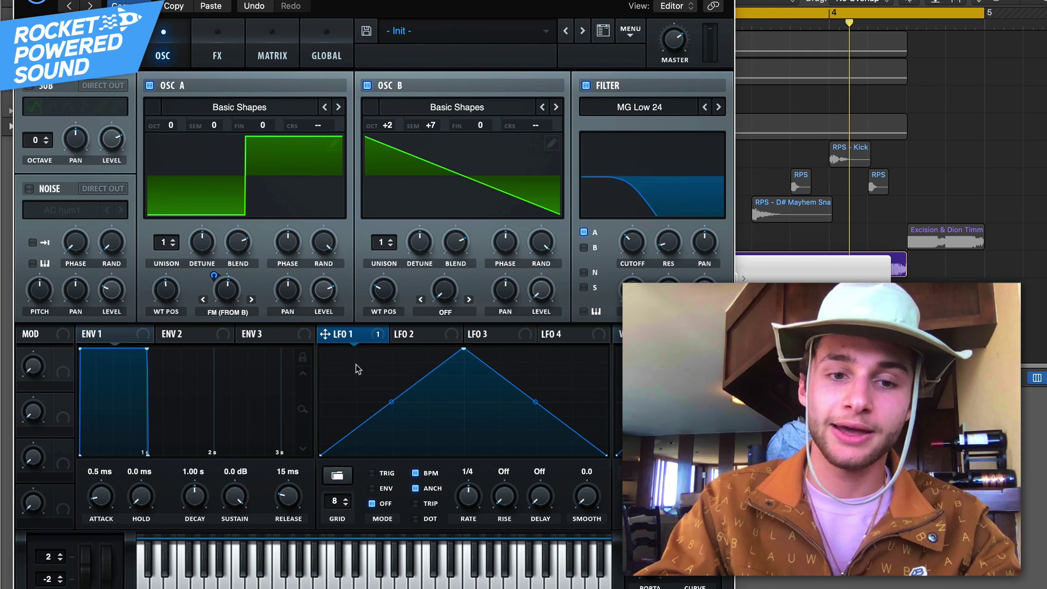
Step: Assign LFO 1 to modulate the filter's cutoff and mix
left_click_drag(365, 342, 635, 246)
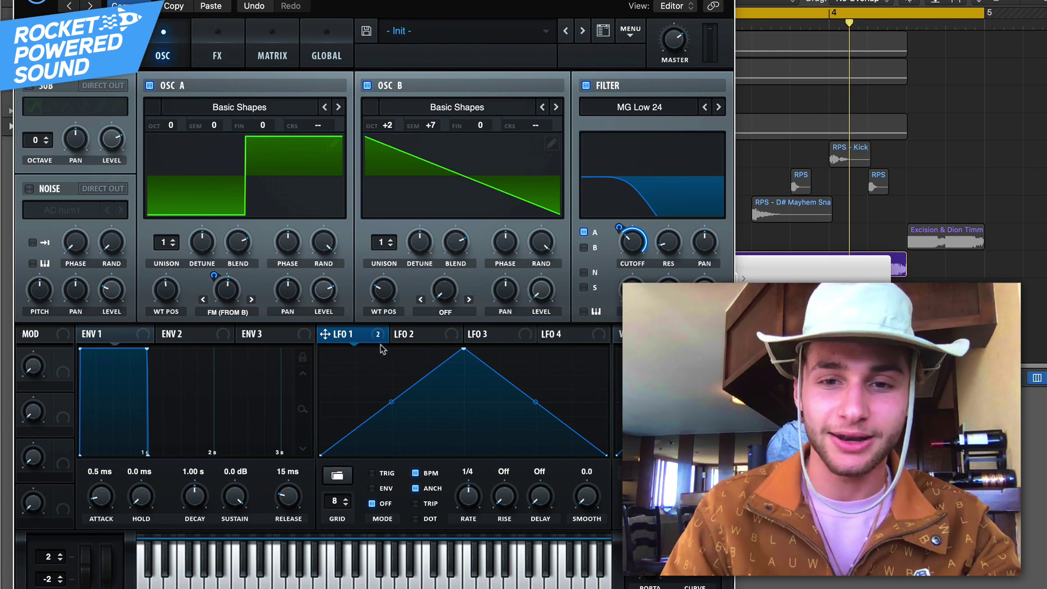
mouse_move(617, 239)
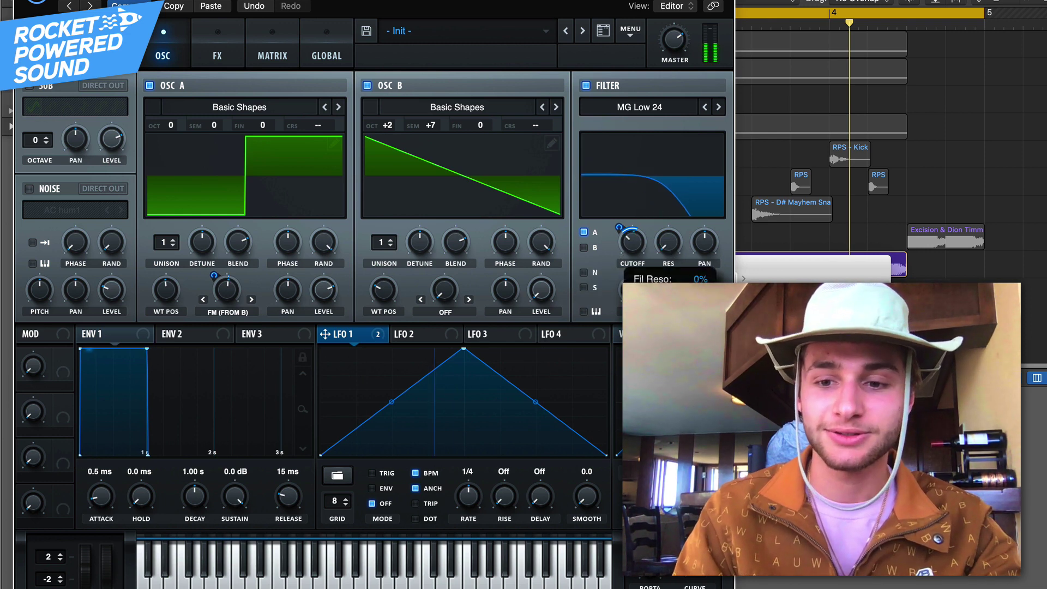
mouse_move(616, 220)
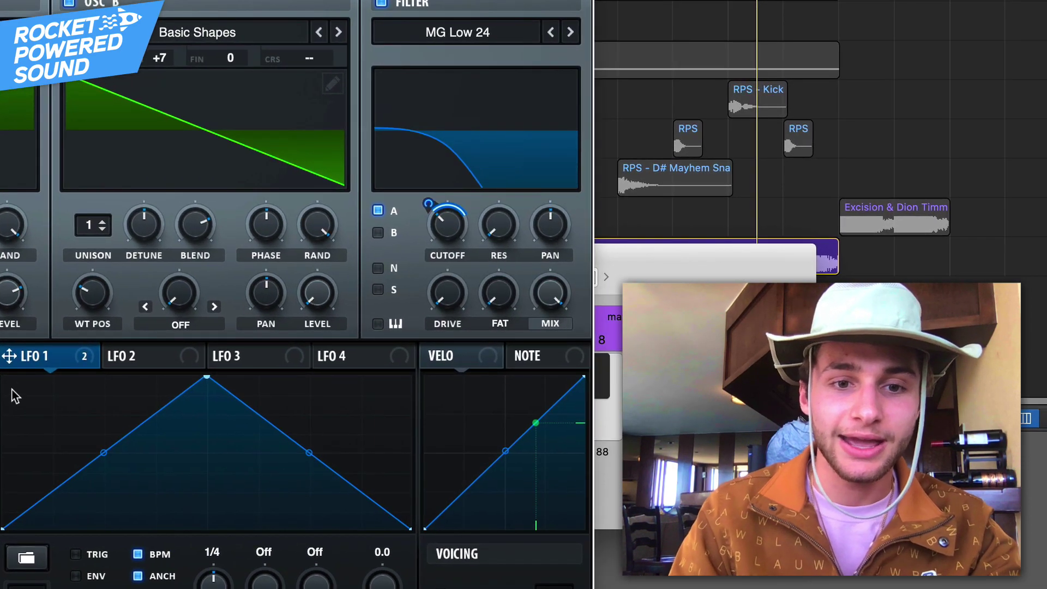
left_click_drag(41, 366, 536, 276)
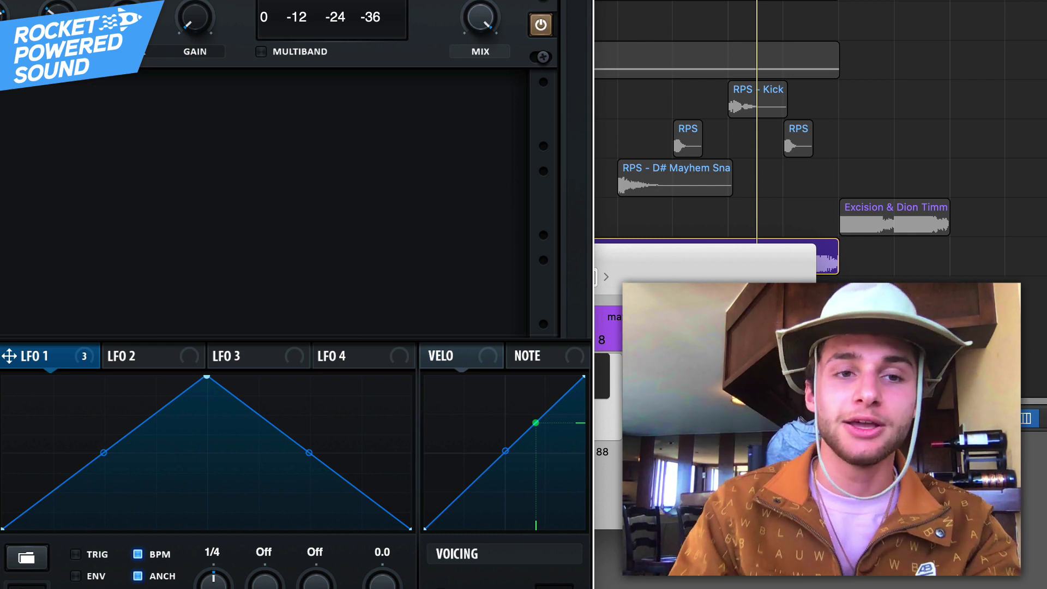
left_click_drag(8, 355, 537, 274)
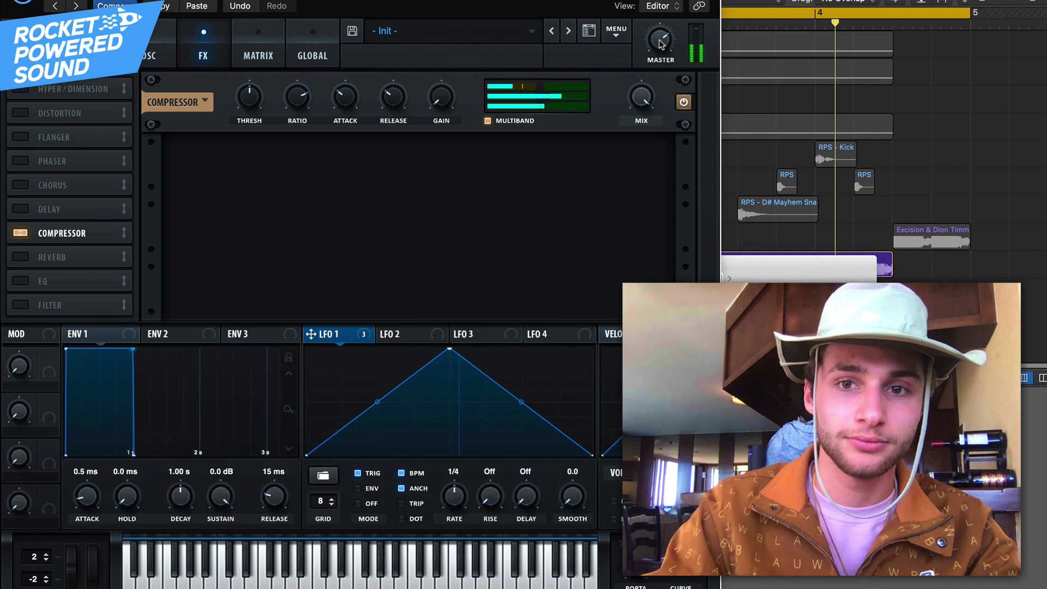
Step: Move the multiband Compressor up to directly below Distortion in the effects order, and return to the oscillator view
mouse_move(666, 24)
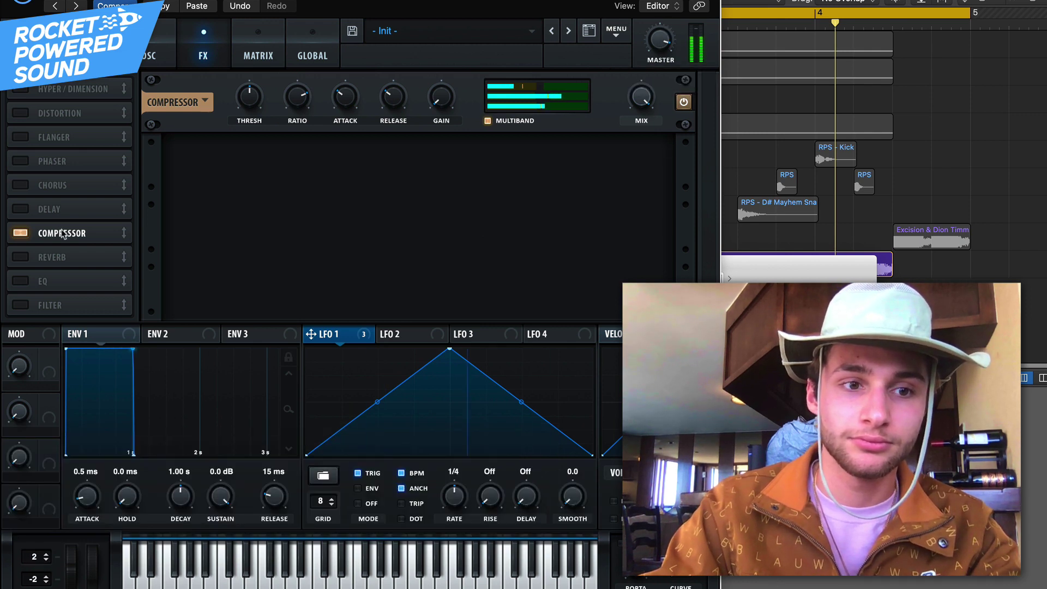
left_click_drag(70, 234, 70, 122)
left_click(159, 54)
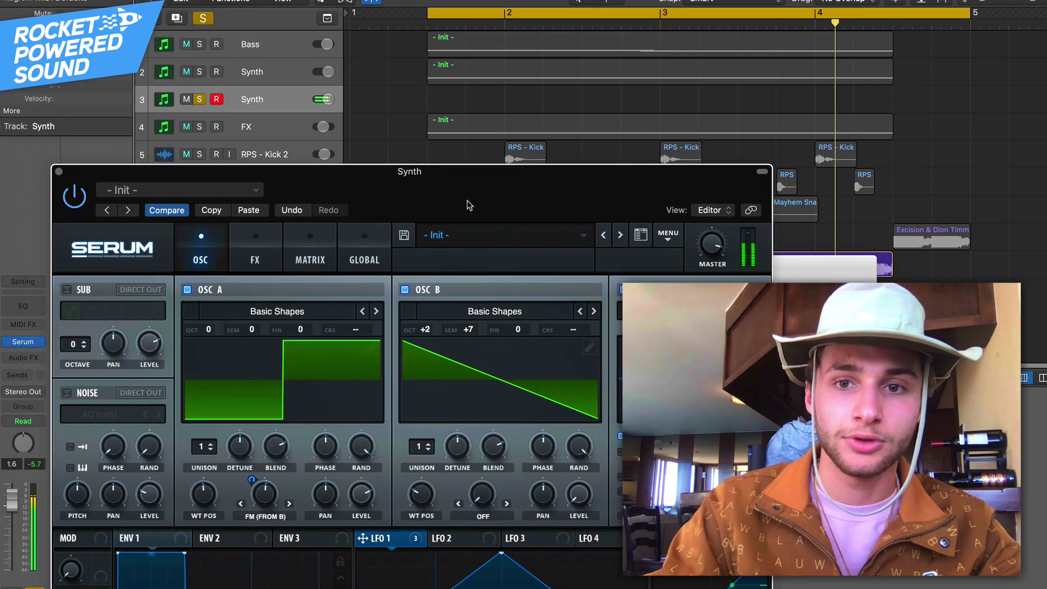
Step: Copy the original Synth track's MIDI region onto the duplicated Synth track and audition it
left_click_drag(531, 81, 529, 111)
key("space")
key("space")
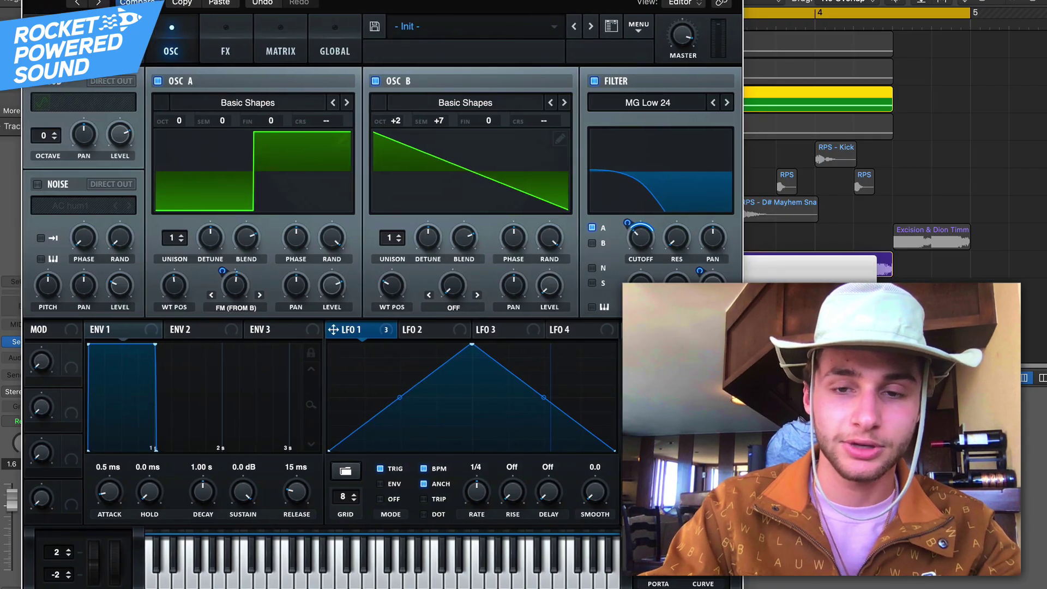
Step: Enable Tube Distortion before the Compressor, move Hyper/Dimension below Flanger, and raise the distortion drive
left_click(240, 50)
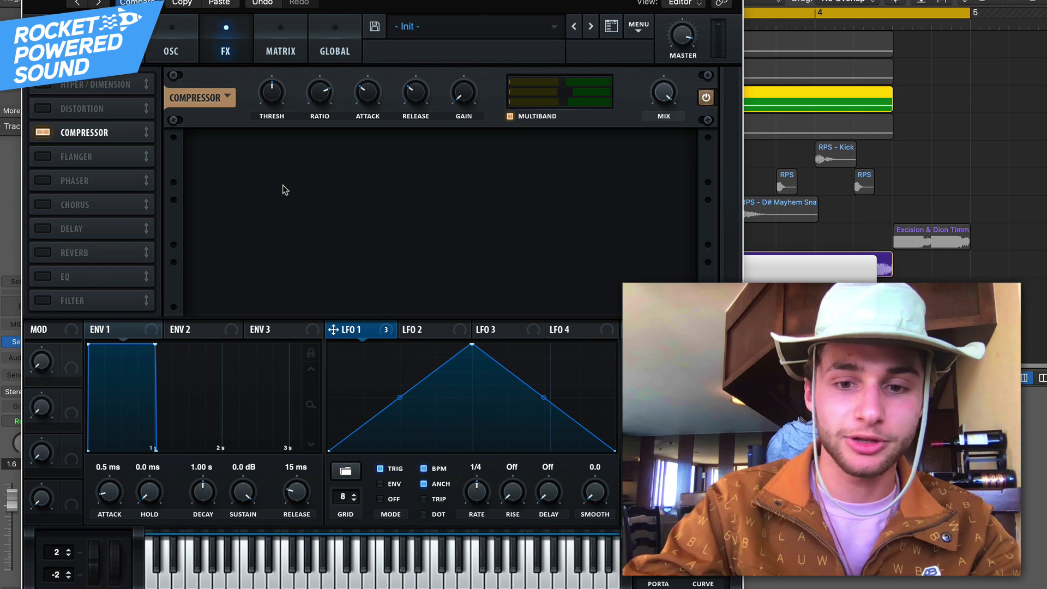
left_click(48, 110)
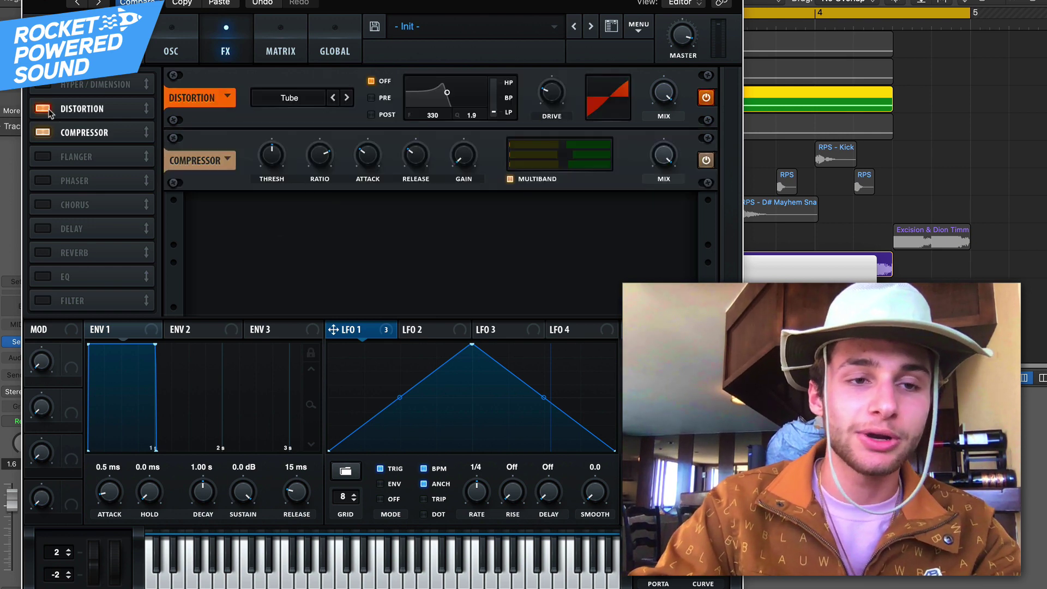
left_click_drag(94, 94, 110, 167)
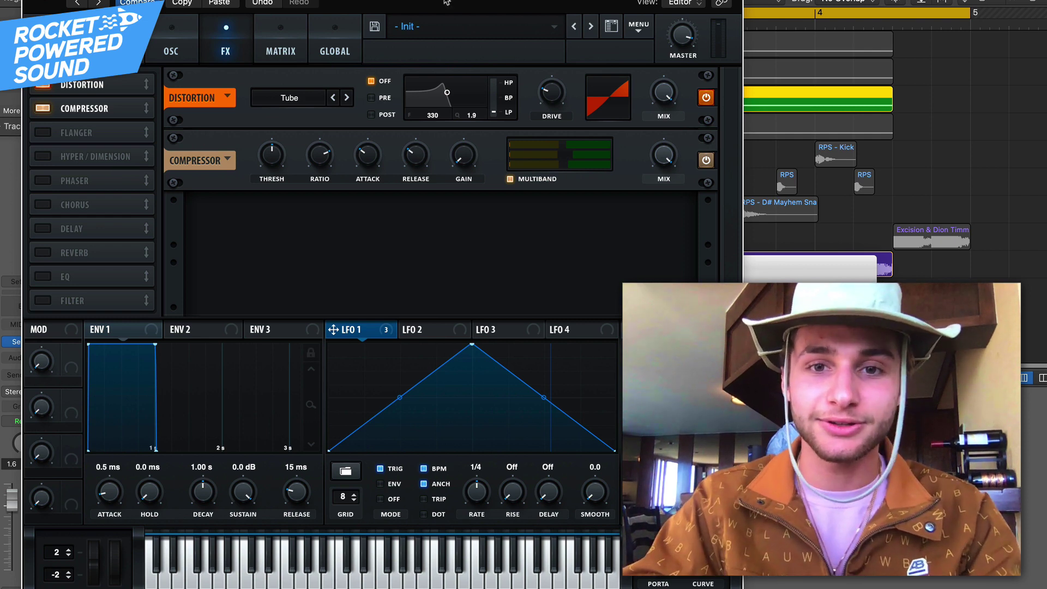
left_click_drag(565, 96, 573, 62)
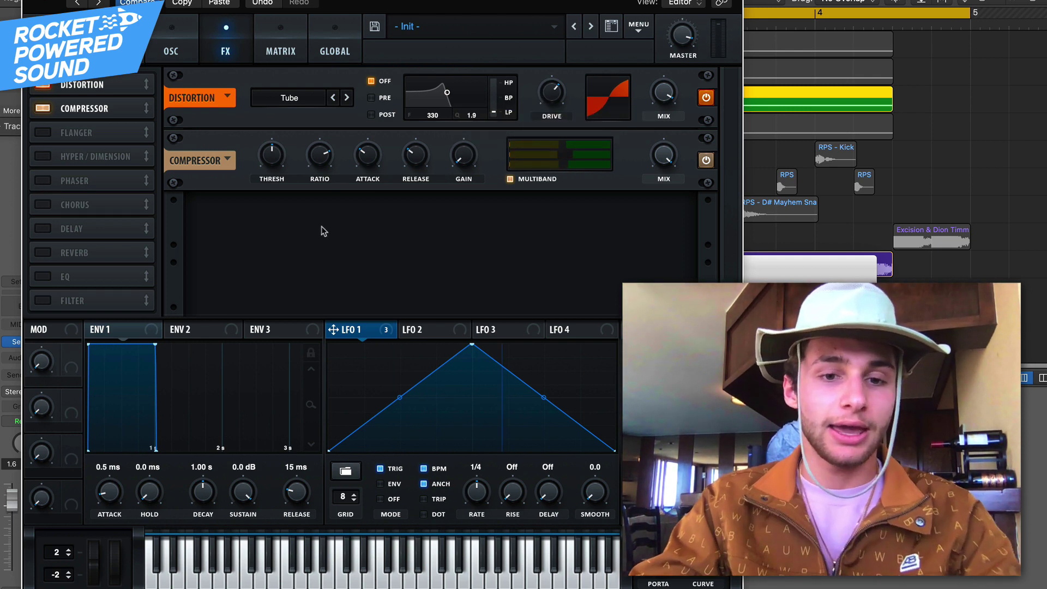
Step: Bend LFO 1's triangle slopes slightly outward and raise its start and end points slightly above zero
left_click_drag(399, 399, 405, 407)
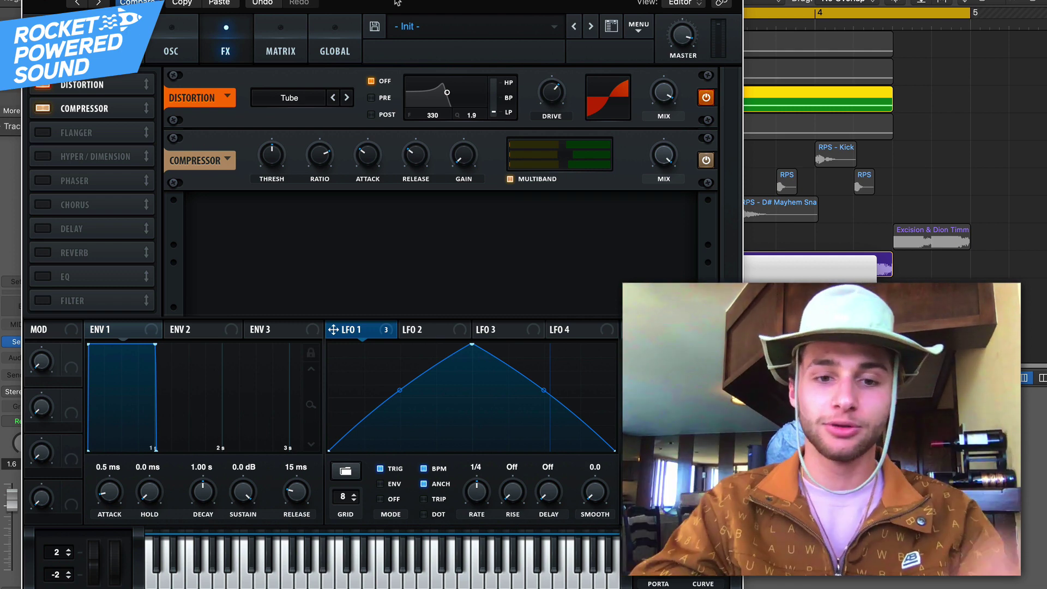
left_click_drag(329, 450, 324, 439)
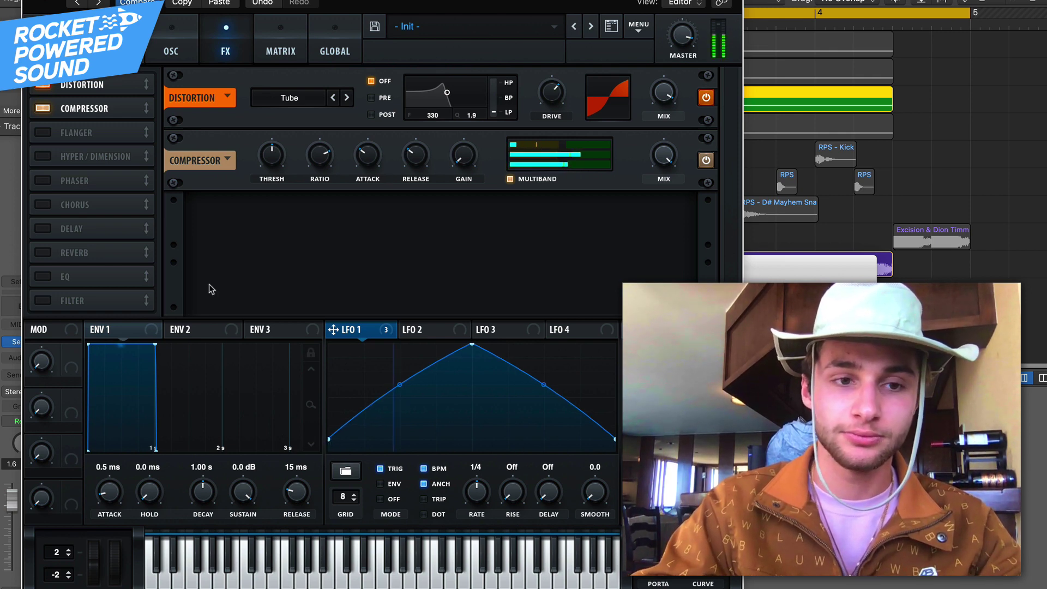
left_click_drag(330, 442, 328, 442)
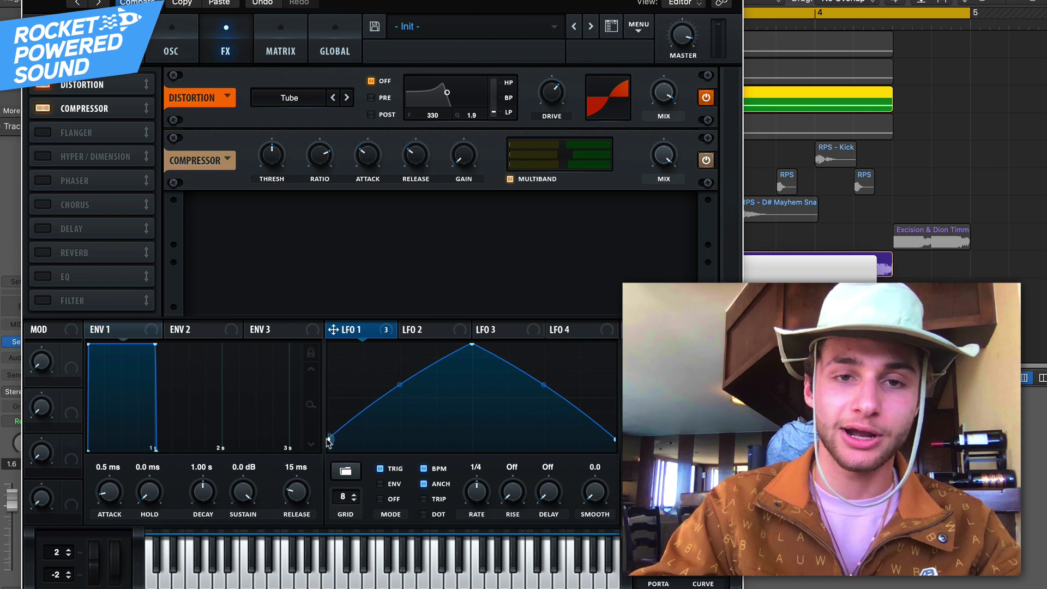
Step: Enable Hyper/Dimension, lower the Hyper mix, reduce the Dimension size to minimum and raise the Dimension mix
left_click(42, 158)
left_click_drag(472, 217, 453, 260)
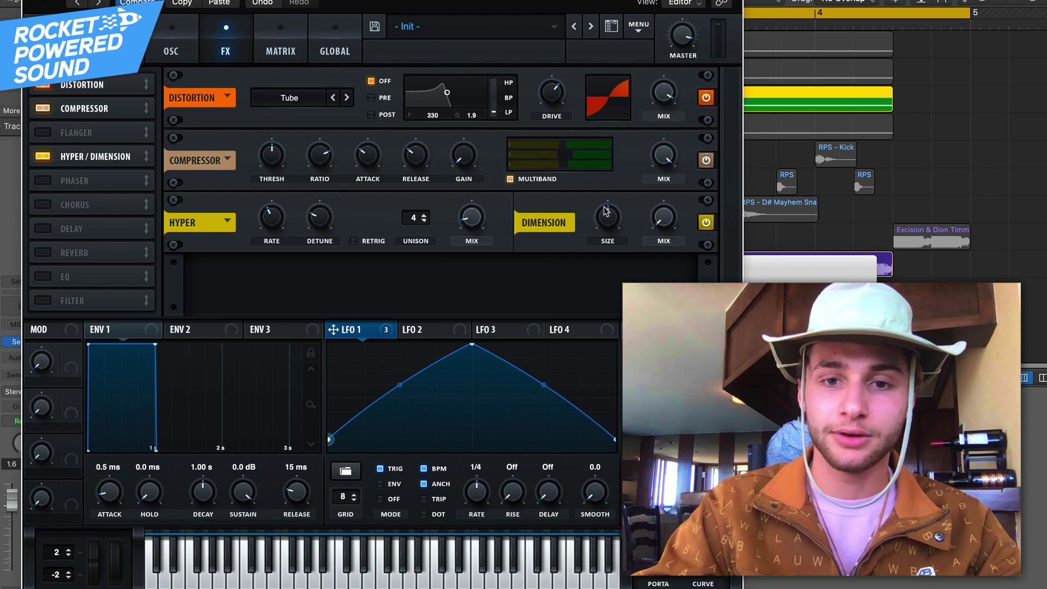
left_click_drag(606, 211, 589, 265)
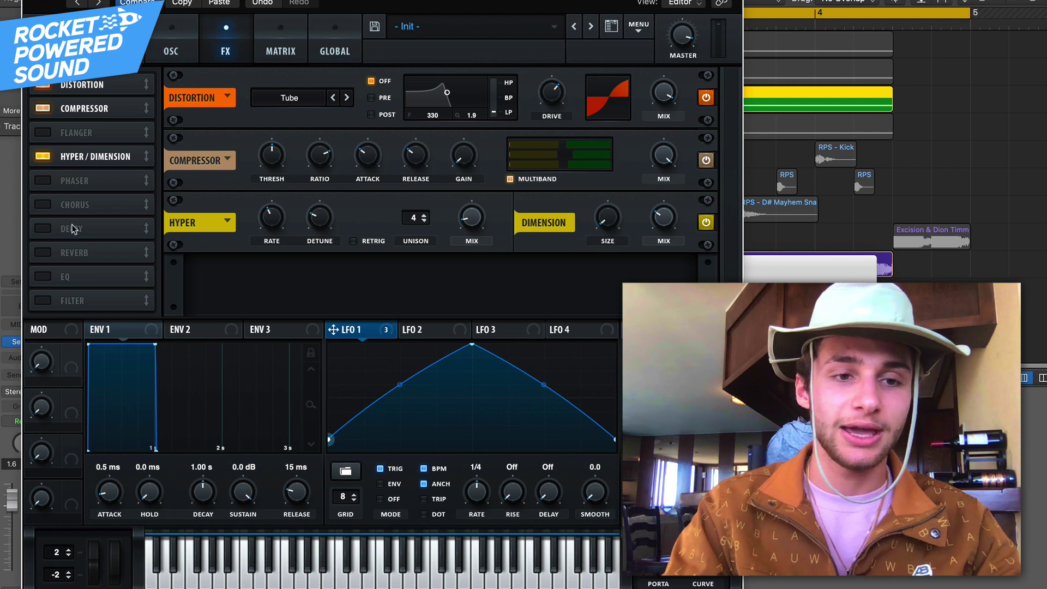
Step: Enable the Hall Reverb after Hyper/Dimension and check the sound in playback
left_click(43, 253)
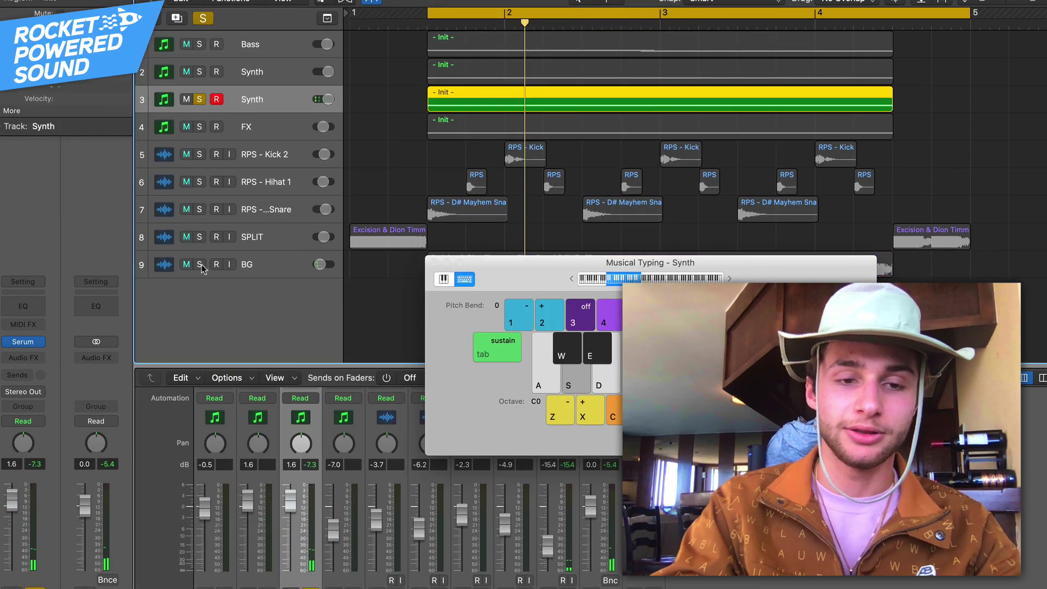
key("space")
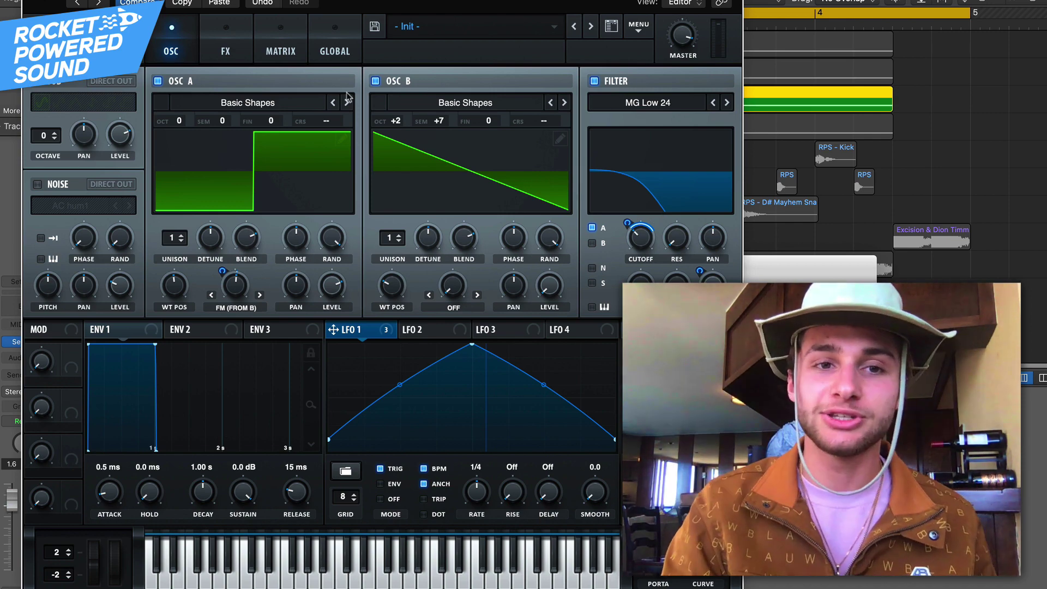
Step: Enable the EQ effect, switch its low band to a low-cut shape and adjust that band
left_click(244, 51)
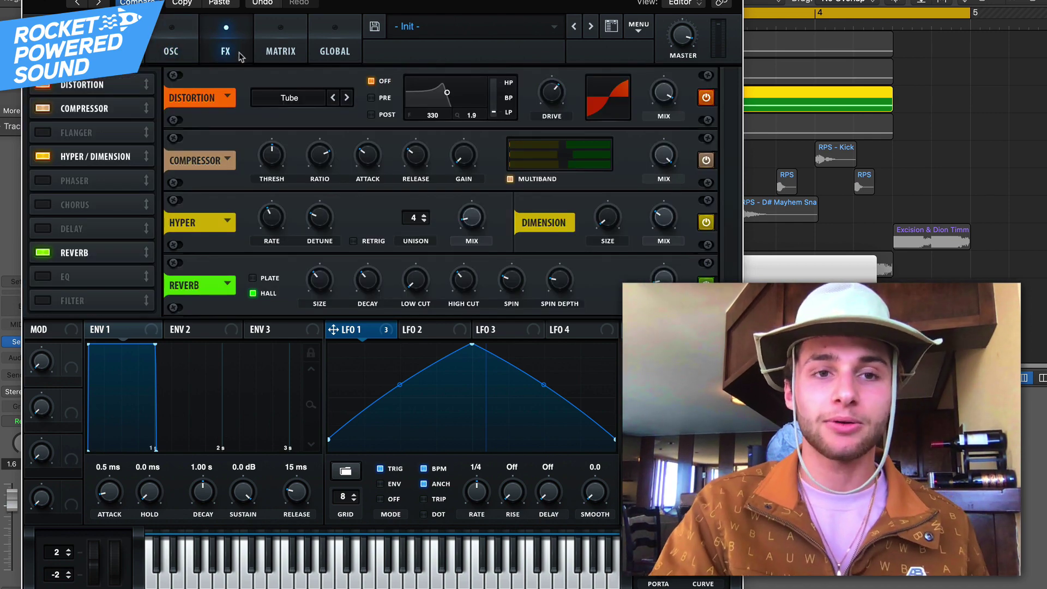
left_click(162, 20)
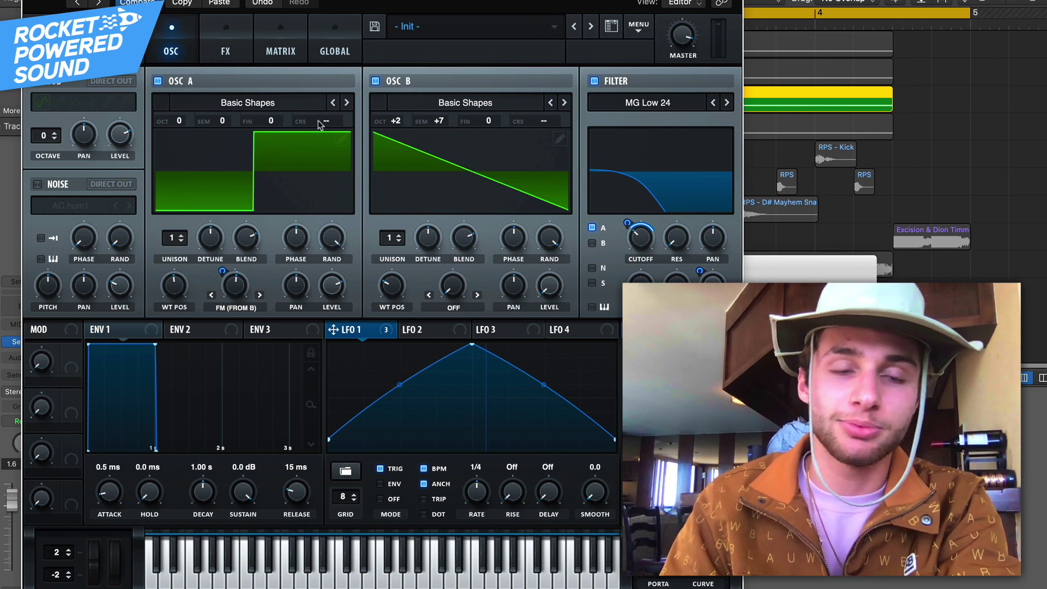
left_click(227, 59)
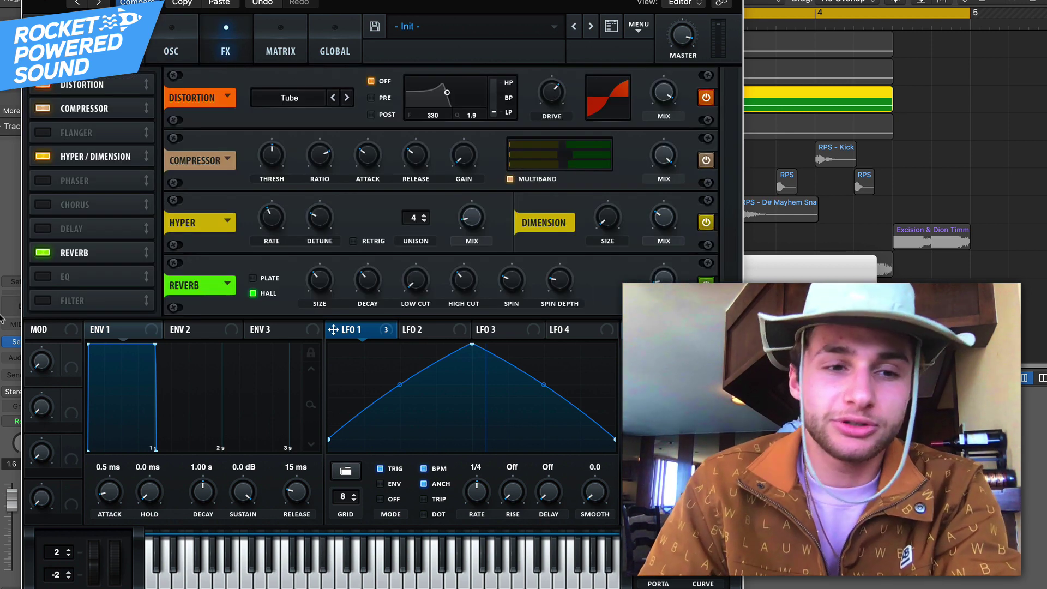
left_click(38, 276)
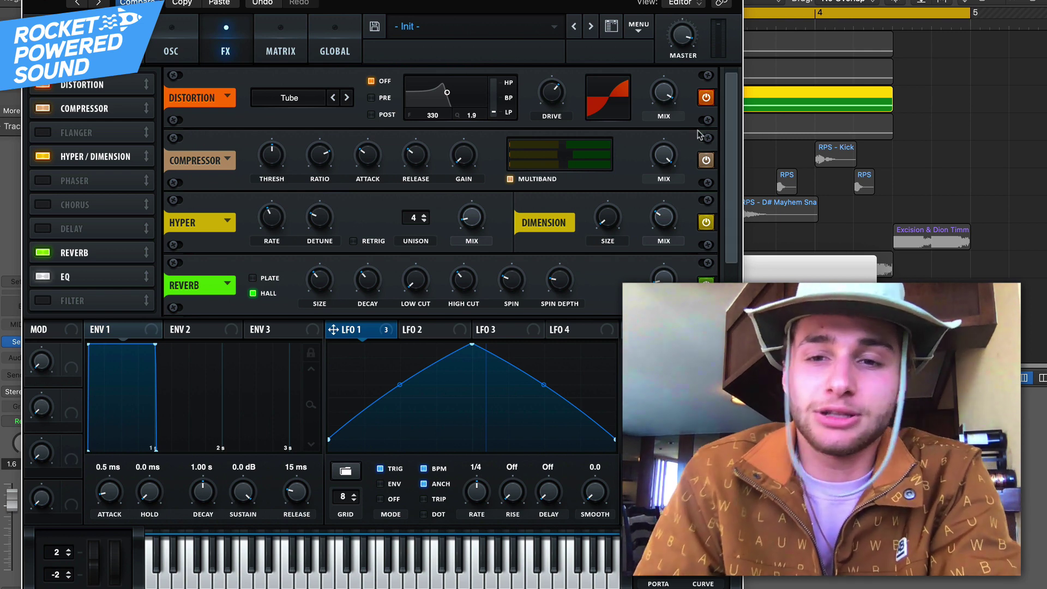
scroll(736, 150, "down", 2)
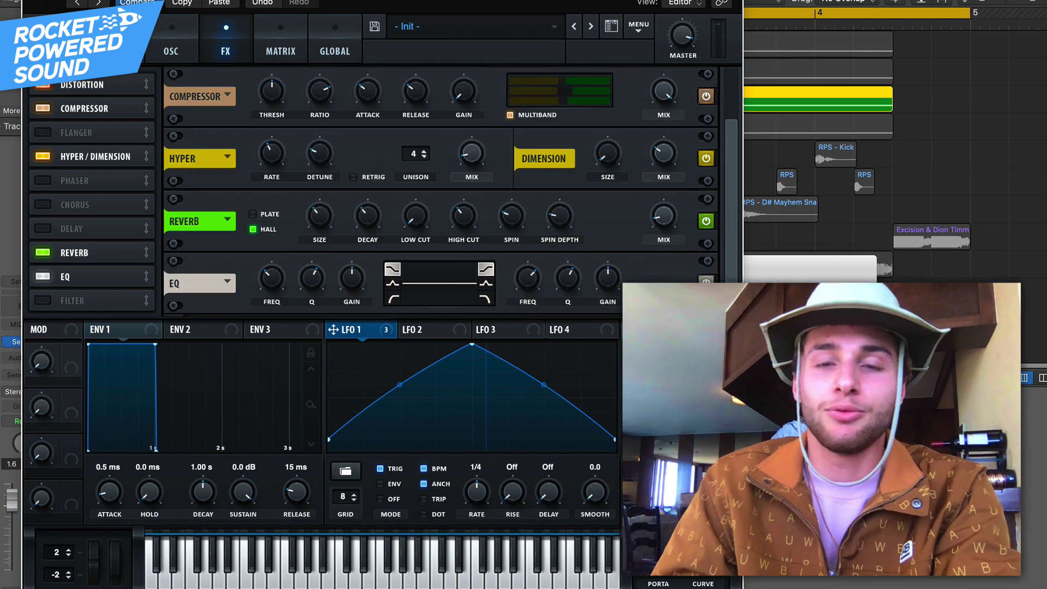
left_click(393, 299)
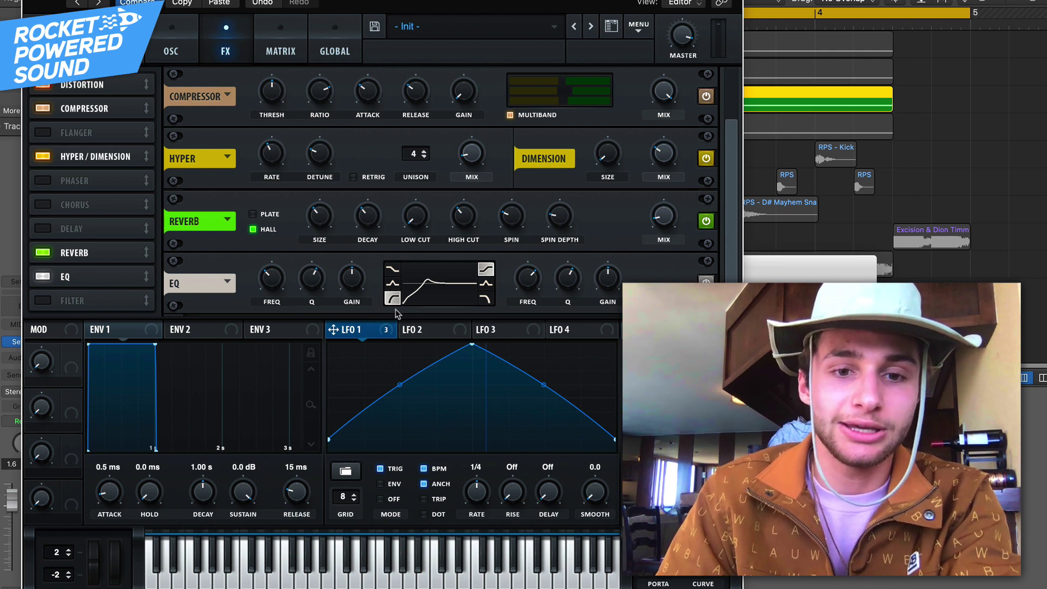
left_click_drag(317, 276, 266, 274)
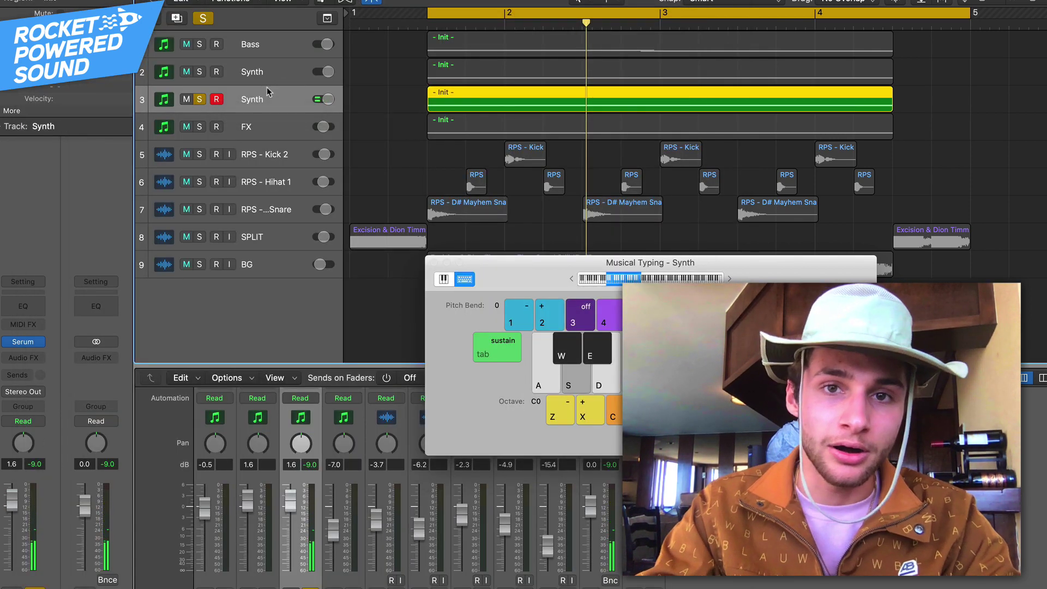
Step: Duplicate the soloed Synth track, copy its MIDI region onto the new track and unsolo the new track
key("super+d")
left_click_drag(467, 109, 467, 134)
left_click(262, 104)
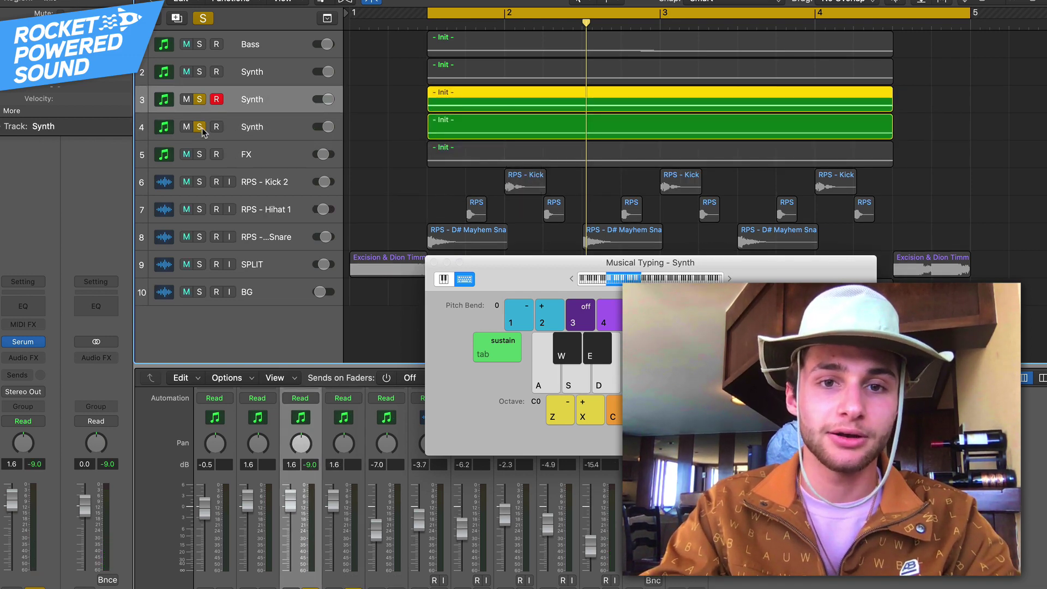
left_click(200, 128)
Step: Reopen Serum on the third track, set OSC B's octave to 0 and close the plug-in window
left_click(22, 342)
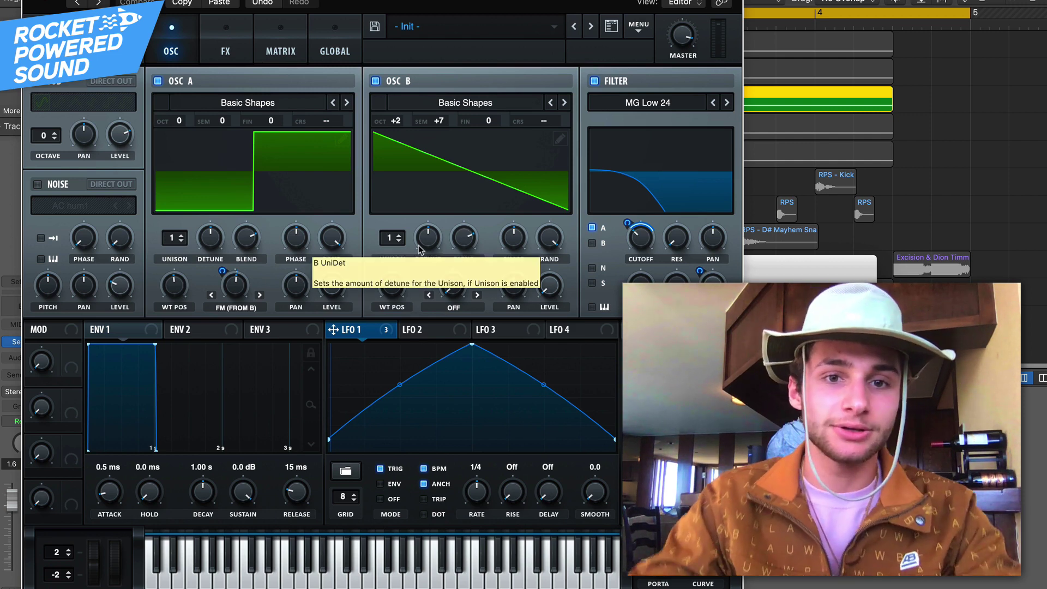
left_click_drag(402, 122, 402, 144)
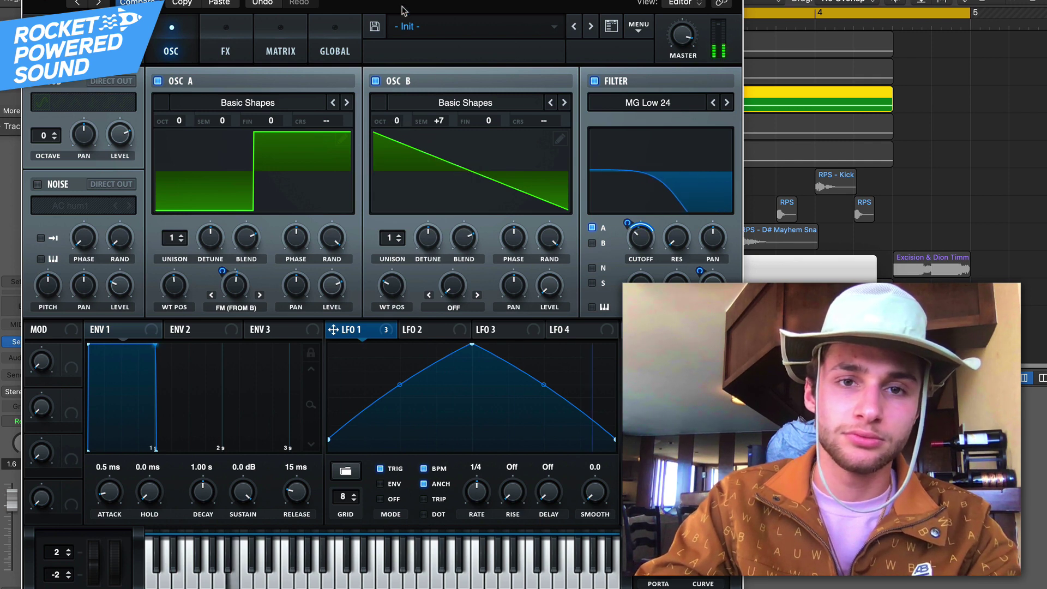
key("super+w")
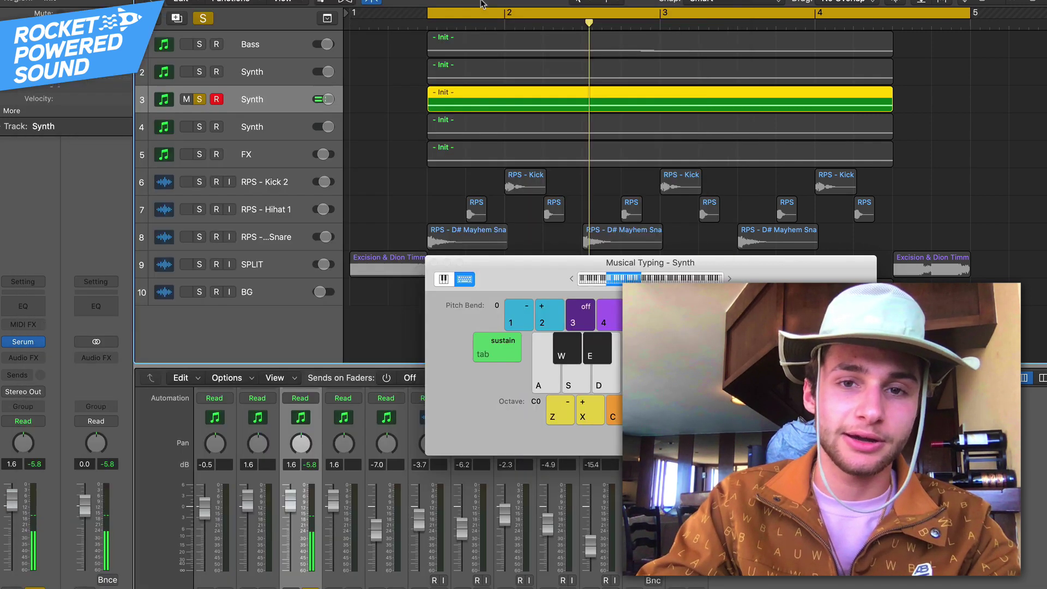
Step: Compare the Serum settings of the Bass track with those of the third track's Synth patch
left_click(264, 46)
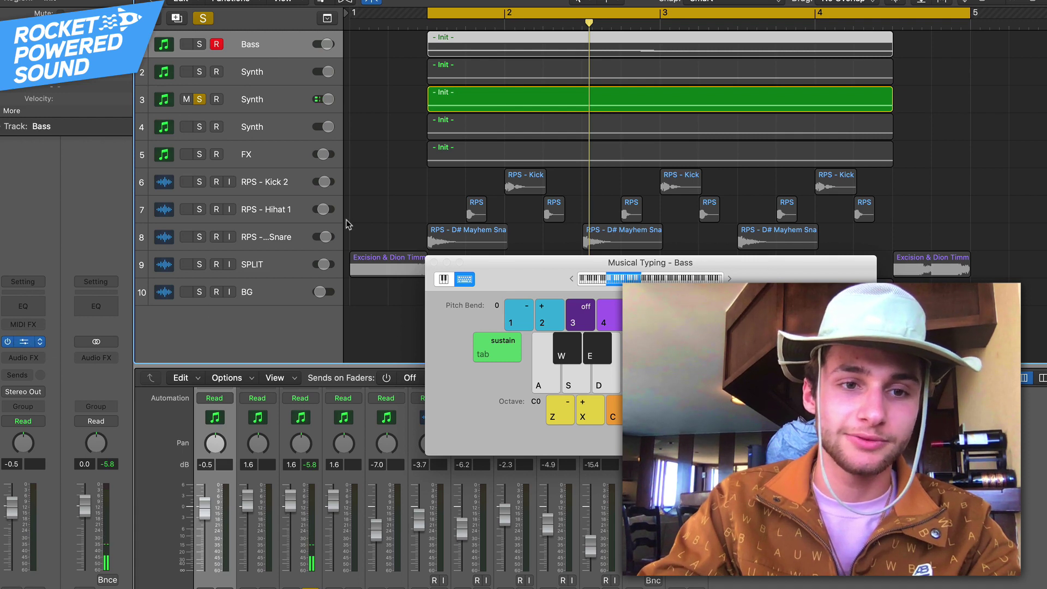
left_click(24, 343)
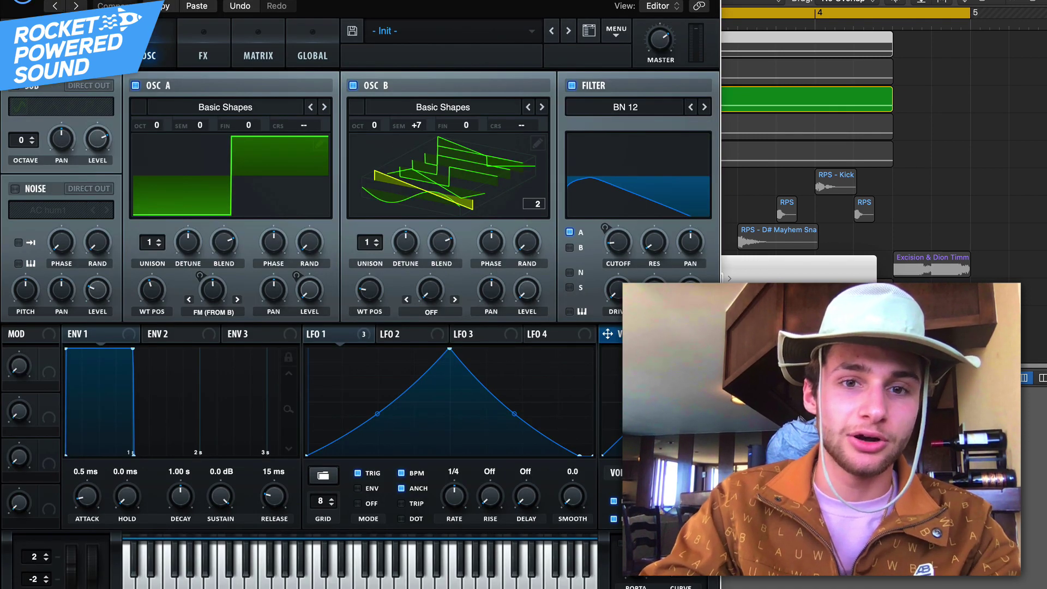
key("super+w")
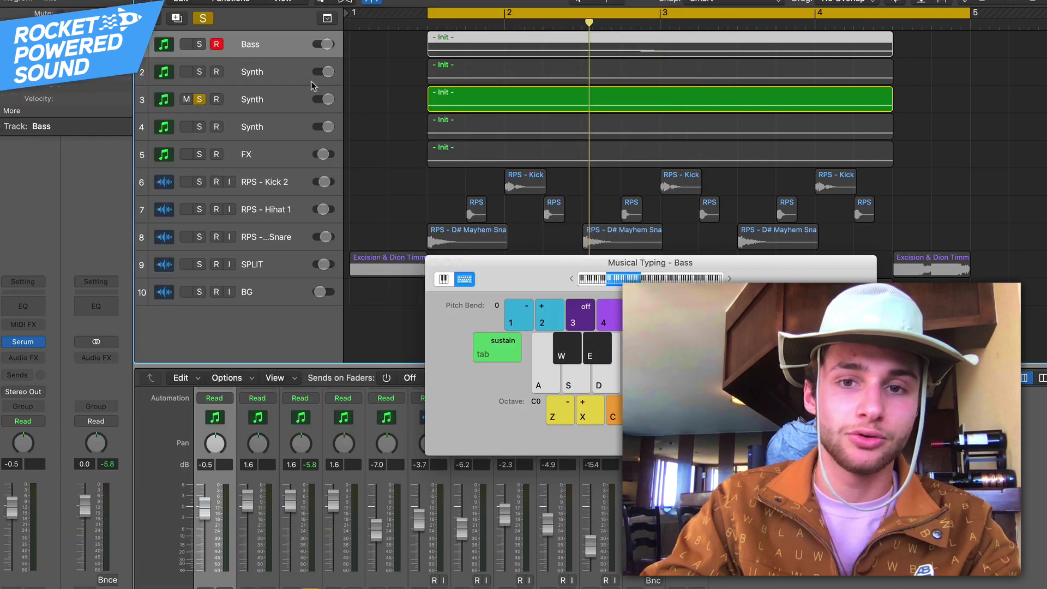
left_click(269, 99)
left_click(24, 342)
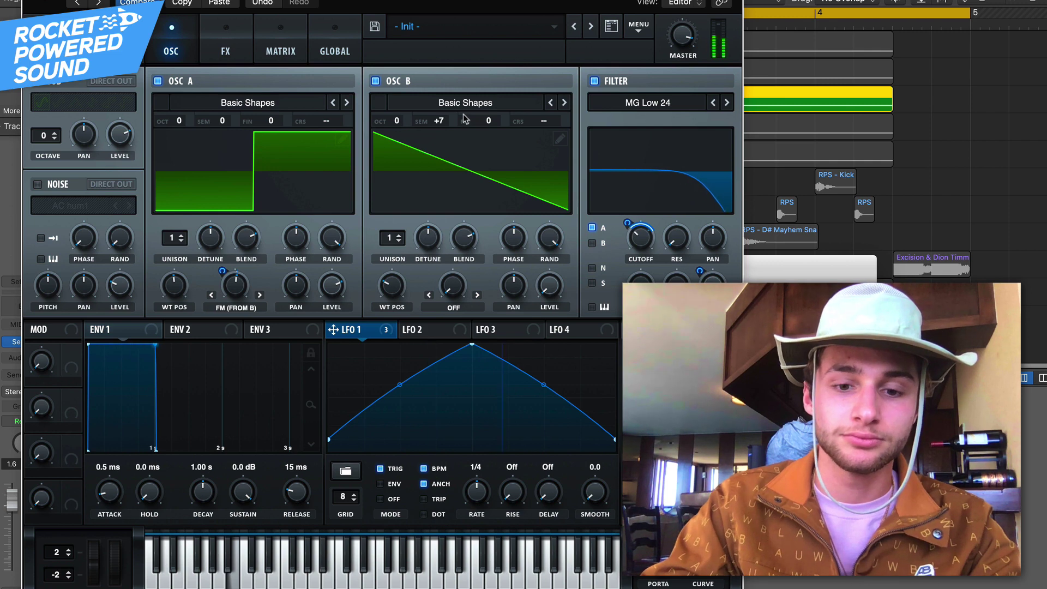
key("super+w")
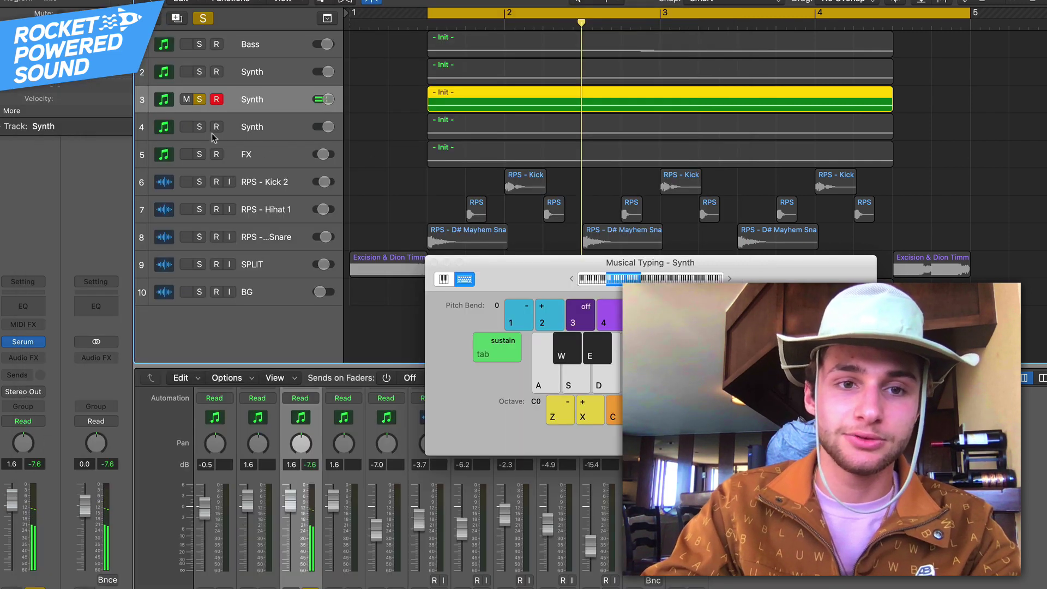
Step: Solo the fourth track alongside the third and lower the third track's volume to -3.1 dB in playback
left_click(199, 126)
key("space")
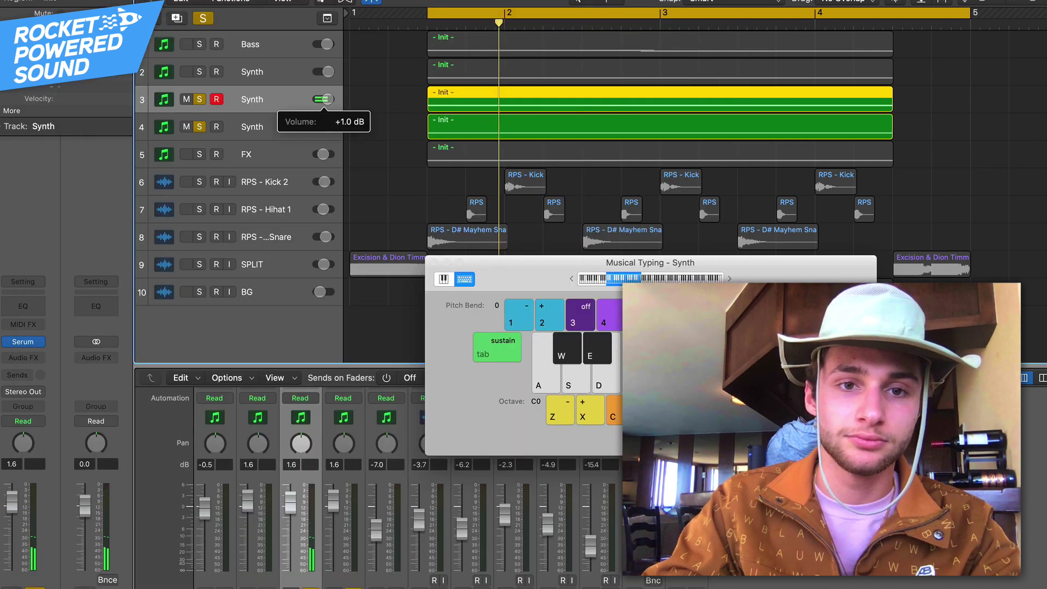
left_click_drag(323, 99, 318, 99)
Step: Duplicate the fourth Synth track and copy its MIDI region onto the new fifth track
left_click(252, 127)
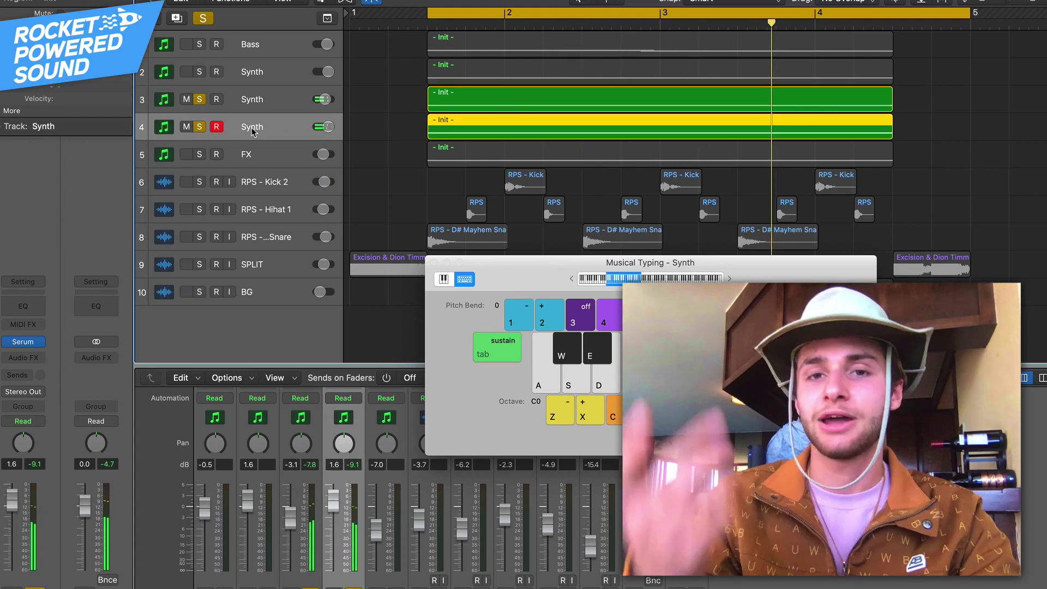
key("super+d")
left_click_drag(499, 125, 498, 150)
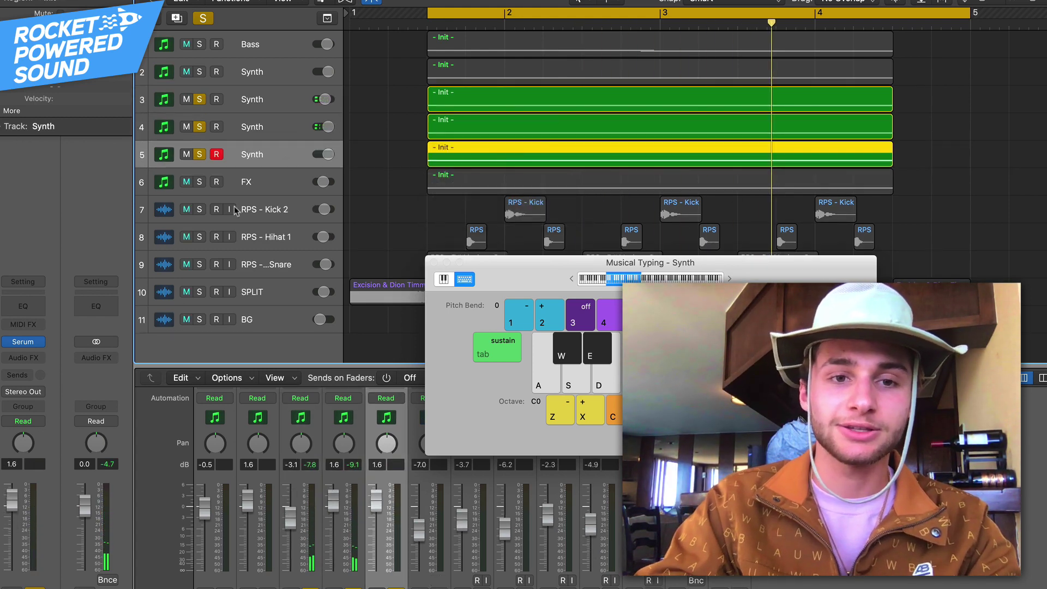
Step: Open Serum on the new fifth track and reset the patch to the Init preset
mouse_move(27, 344)
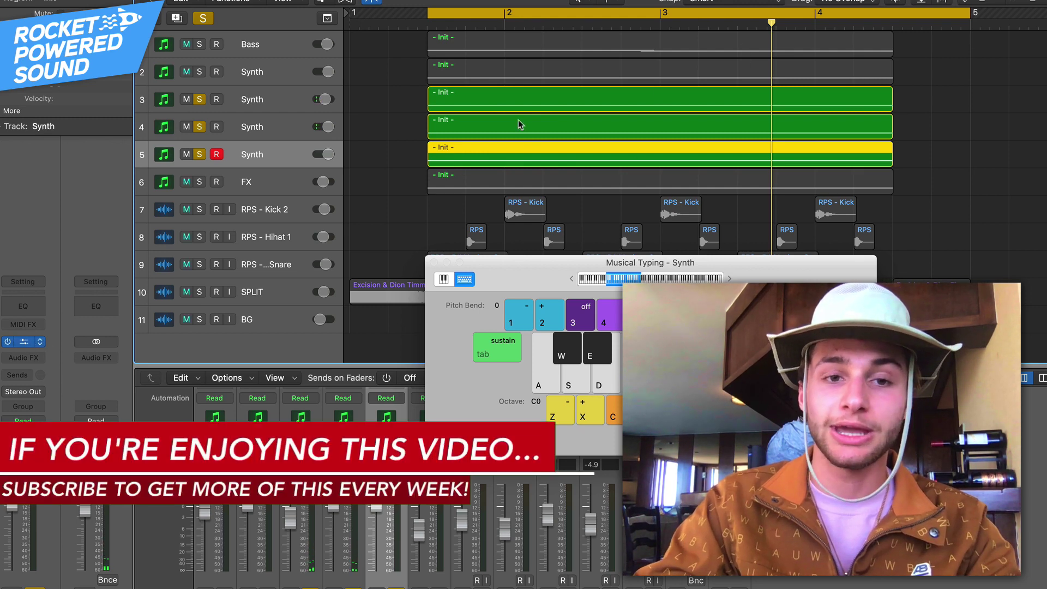
key("v")
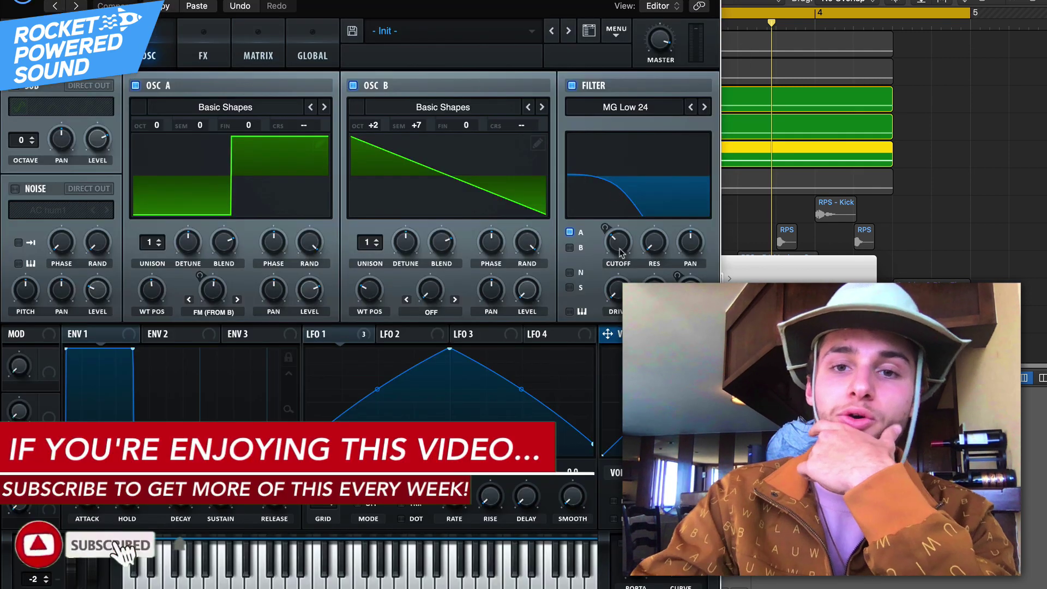
left_click(618, 30)
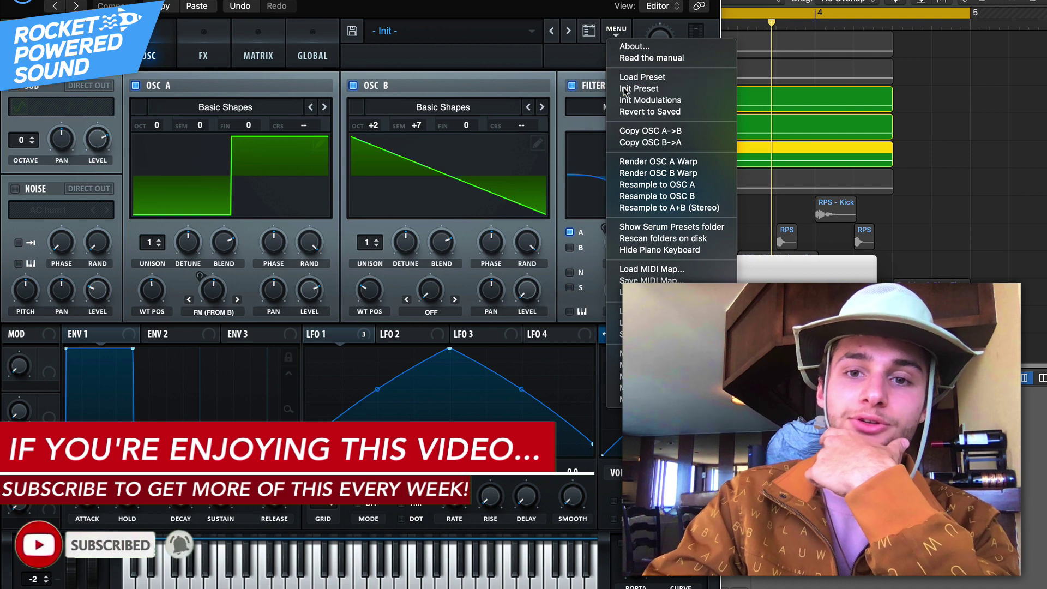
left_click(625, 89)
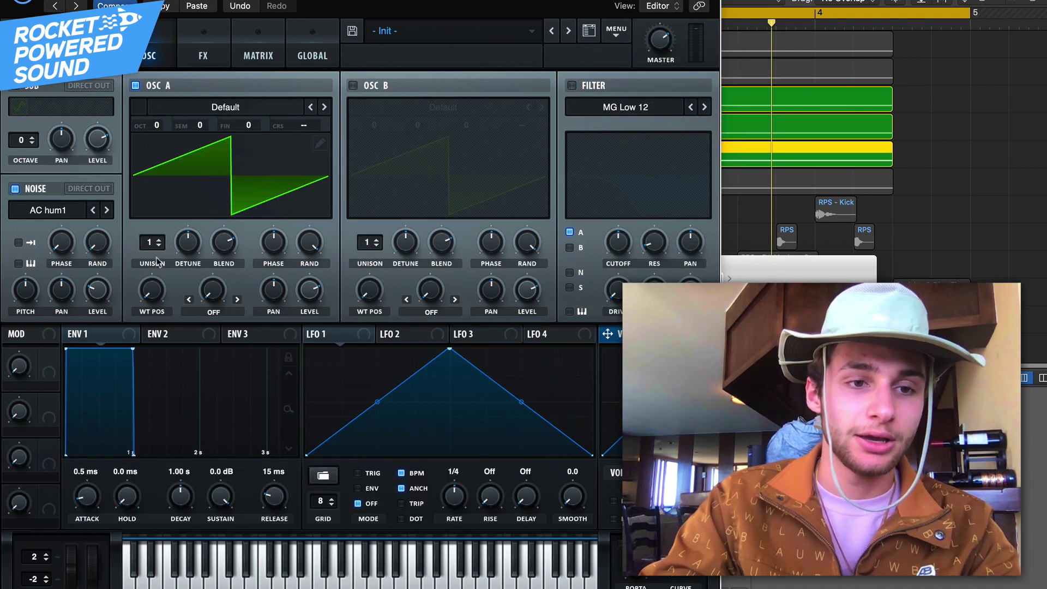
Step: Switch off OSC A and load the Analog noise sample AlphaNz into the noise oscillator
left_click(136, 85)
left_click(48, 210)
mouse_move(60, 225)
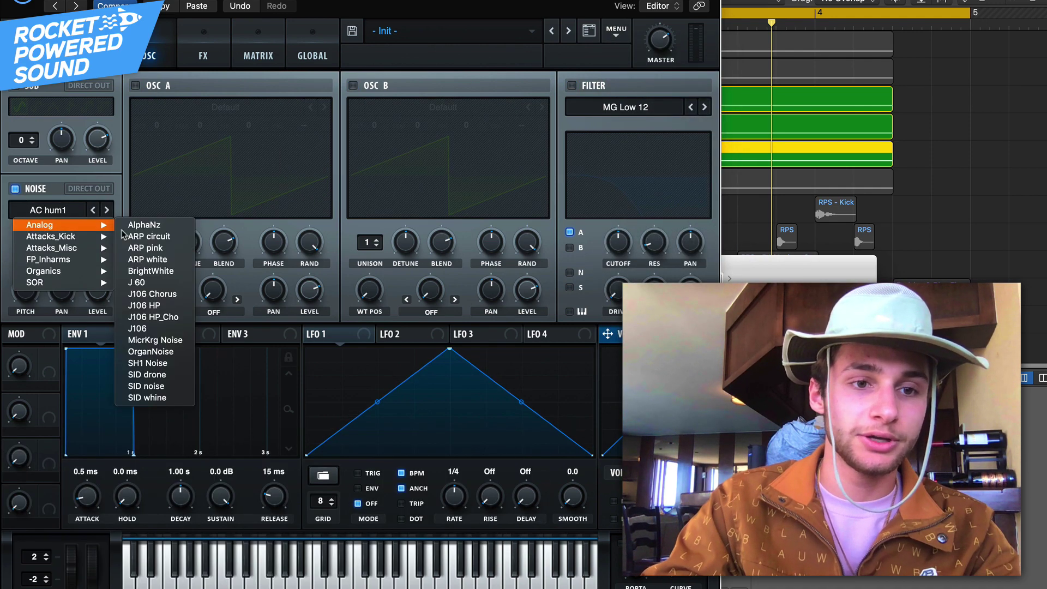
left_click(143, 225)
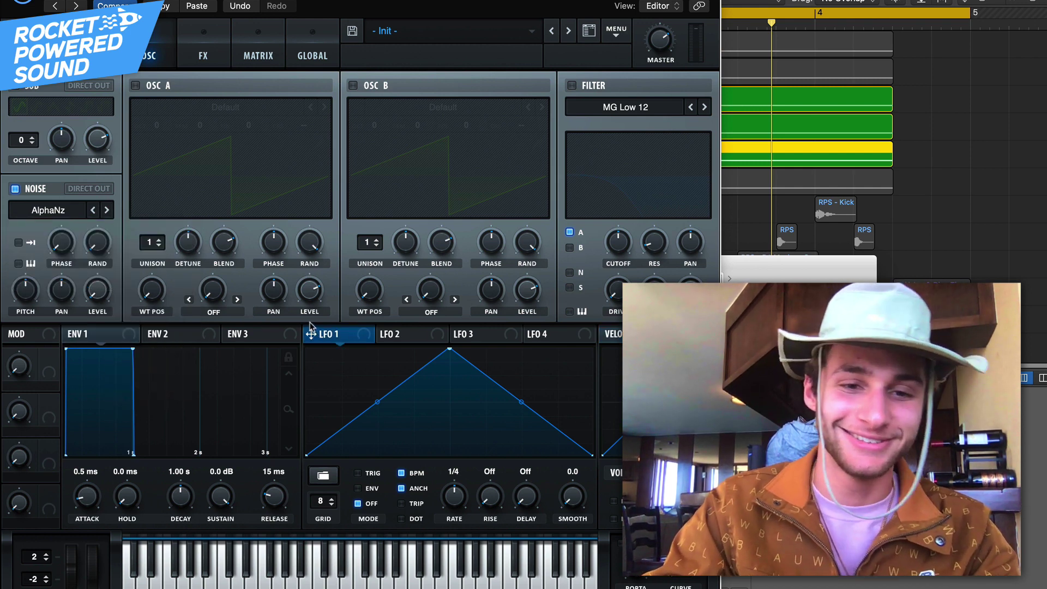
Step: Assign LFO 1 to the noise oscillator's level and audition the result with the soloed layers
left_click_drag(311, 330, 86, 336)
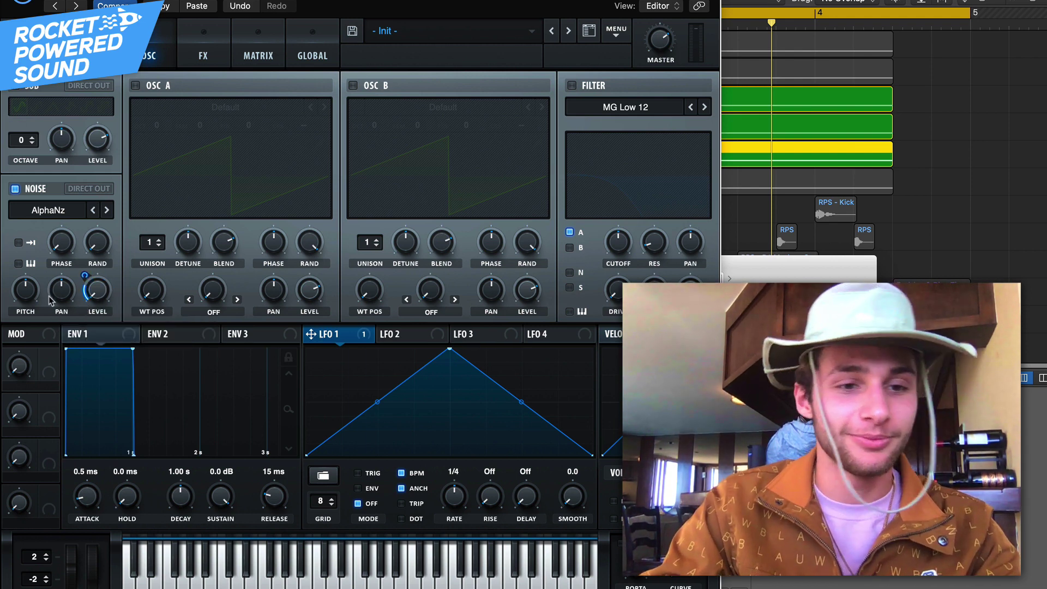
key("space")
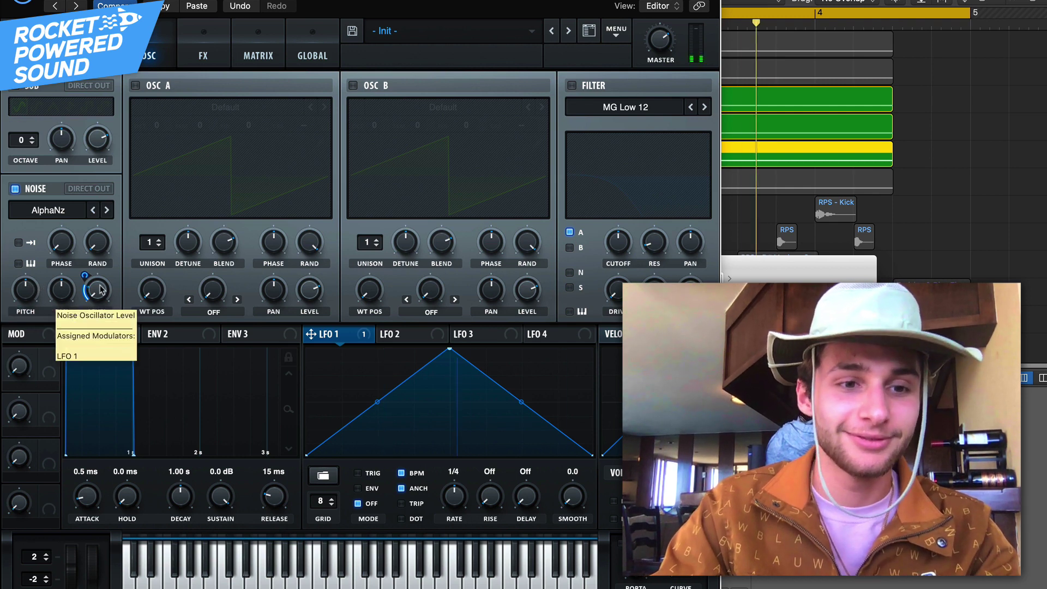
key("super+w")
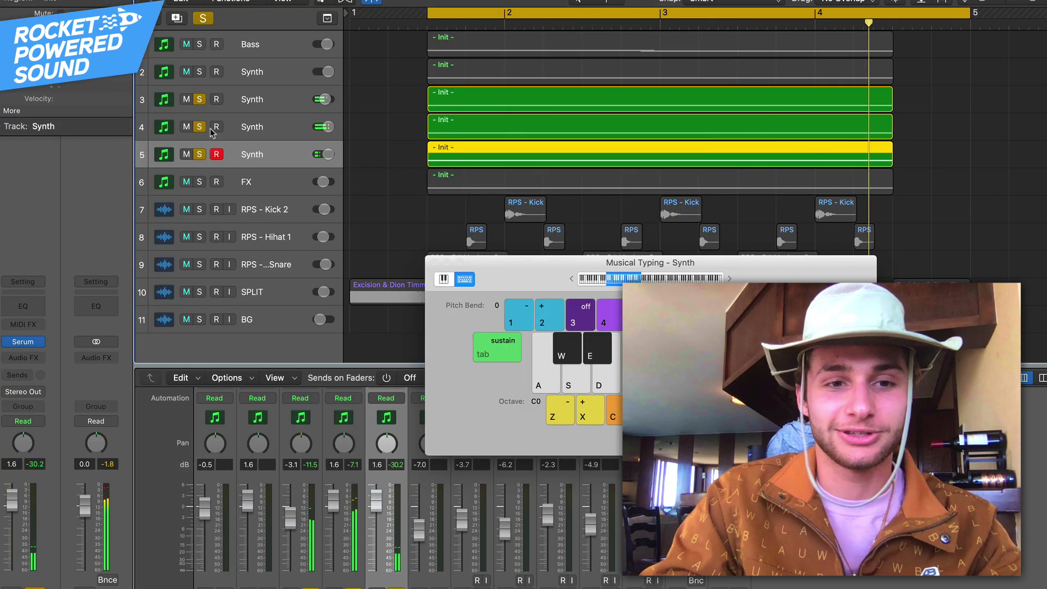
Step: Reopen Serum on the fifth track, raise the noise level to about 11% and adjust its LFO 1 modulation amount
left_click(23, 342)
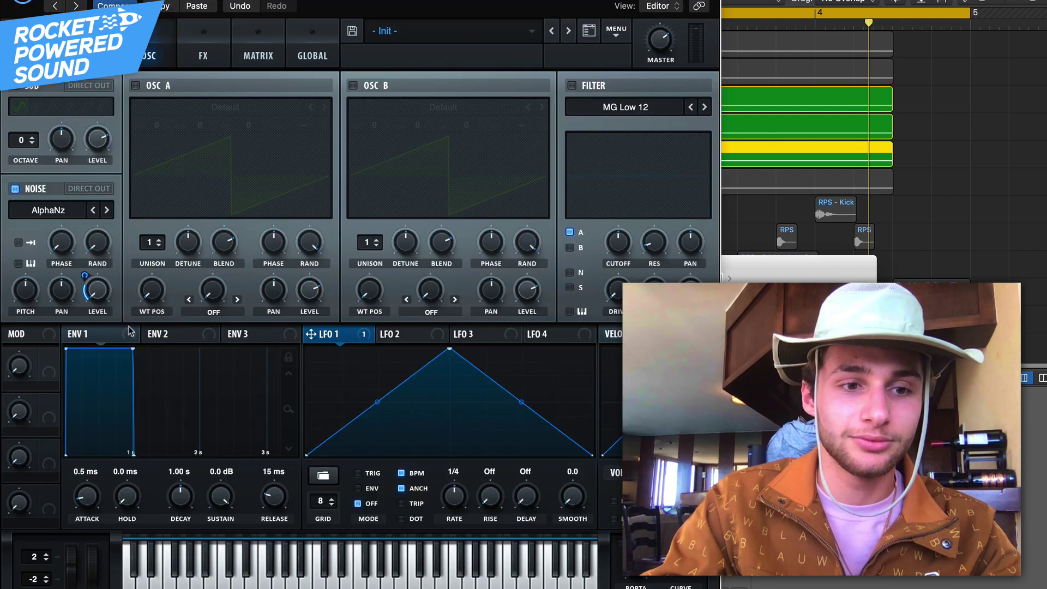
left_click_drag(83, 275, 85, 284)
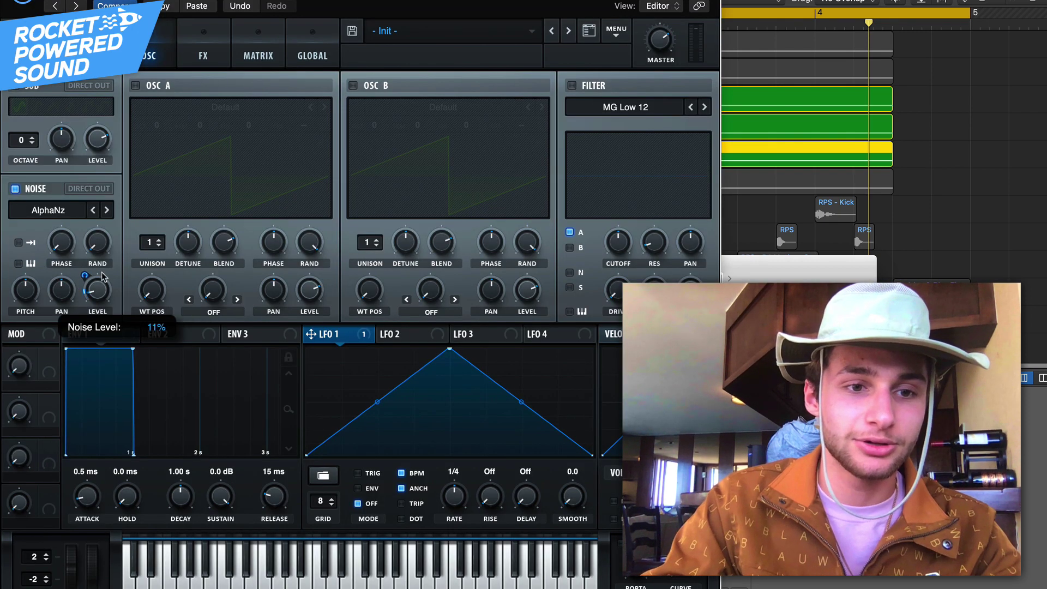
left_click_drag(94, 261, 85, 274)
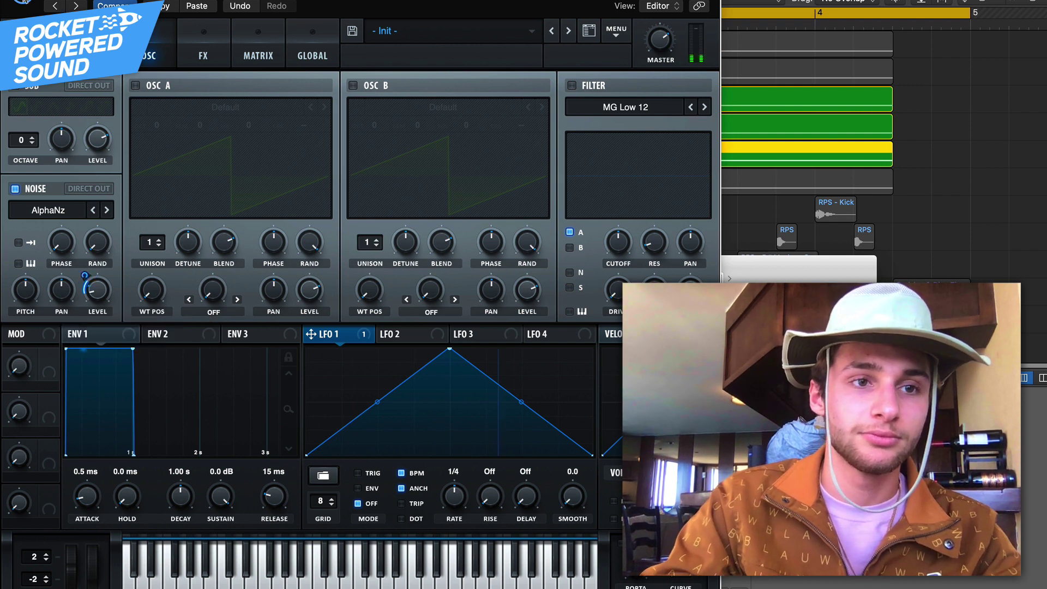
Step: Close Serum, lower the fifth track's volume to -2.7 dB and clear the solo on all tracks
key("space")
key("super+w")
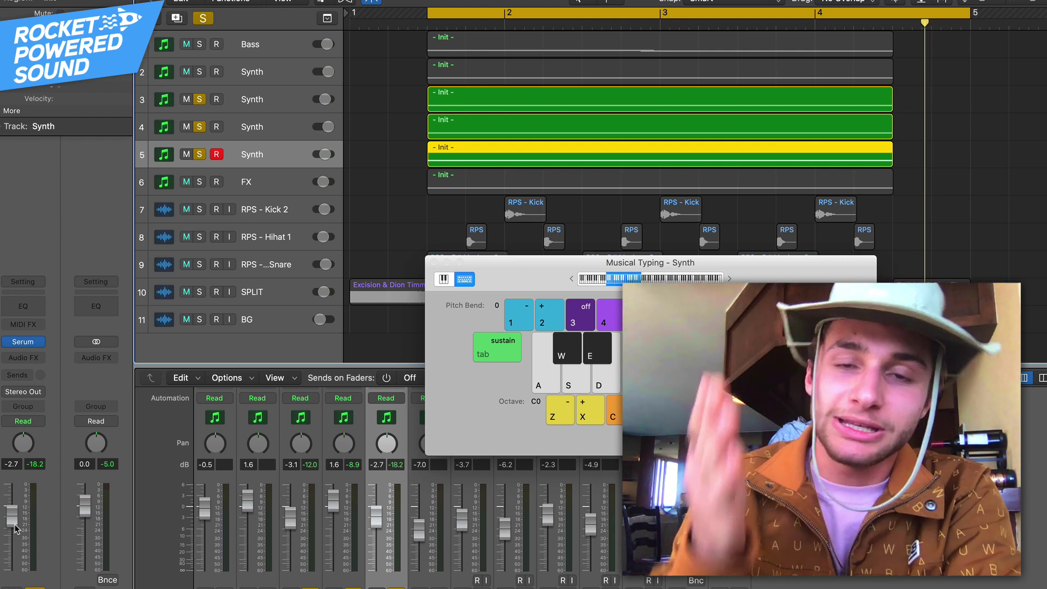
left_click(201, 20)
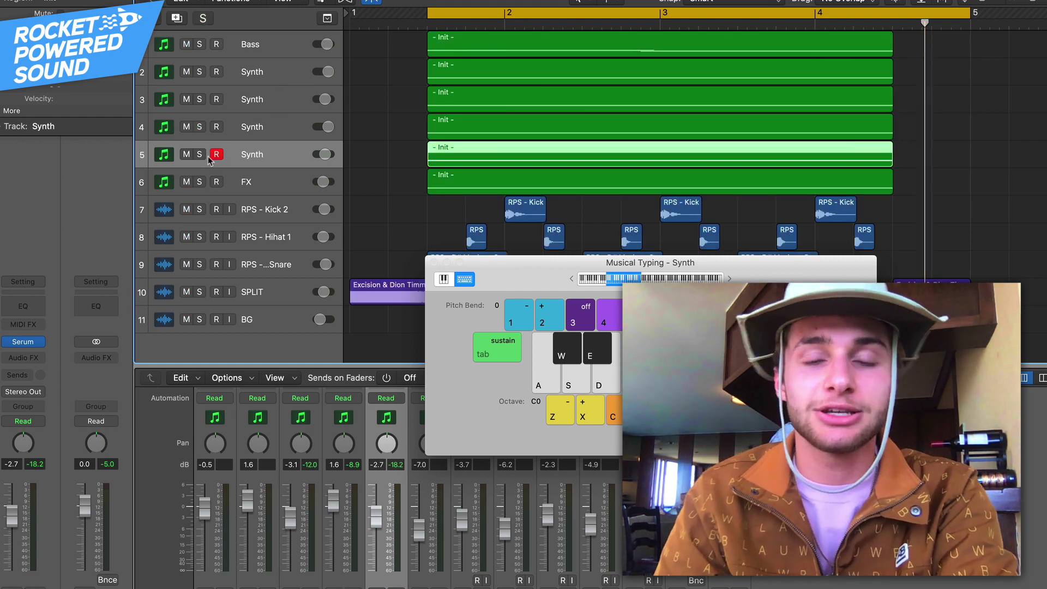